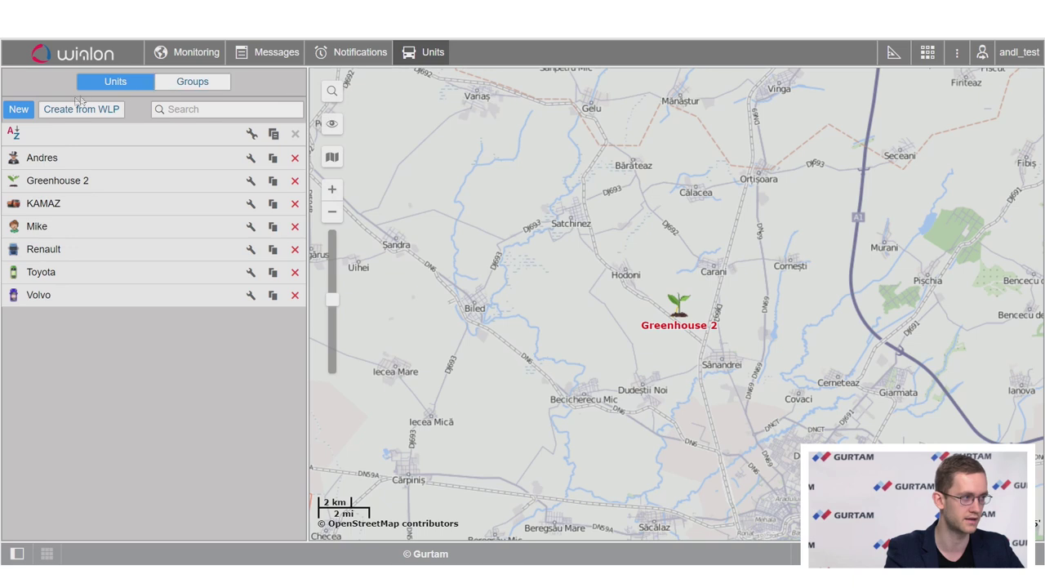
- Create a new unit named Greenhouse 1 with device type GALILEOSKY v 5.0
left_click(20, 110)
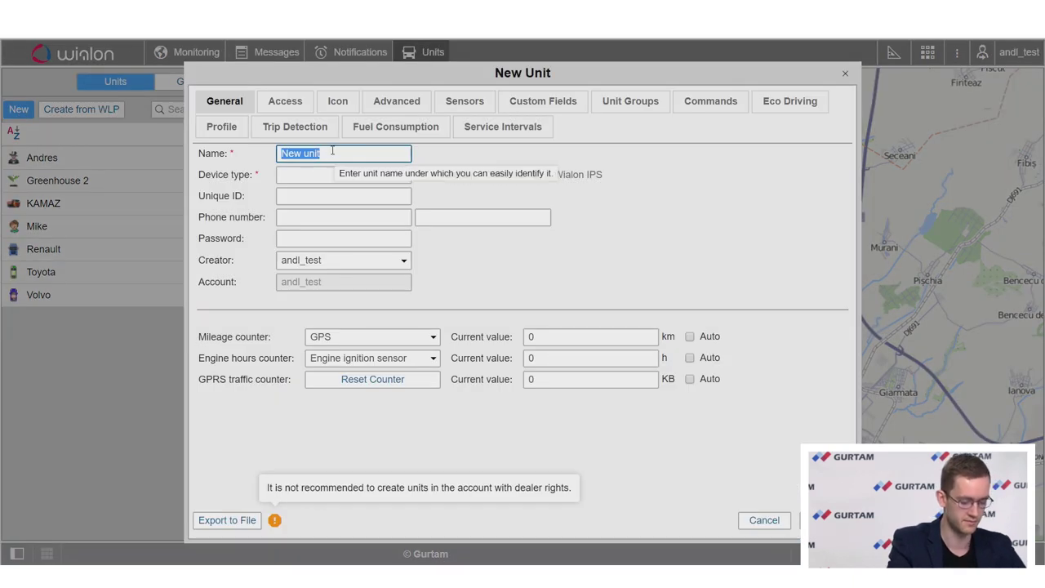
type("Green")
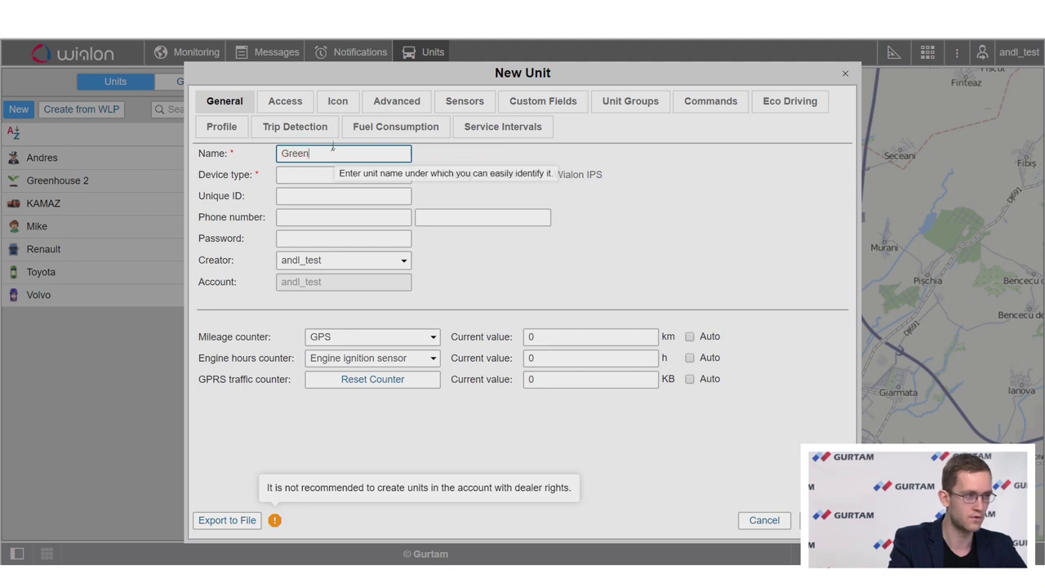
type("house 1")
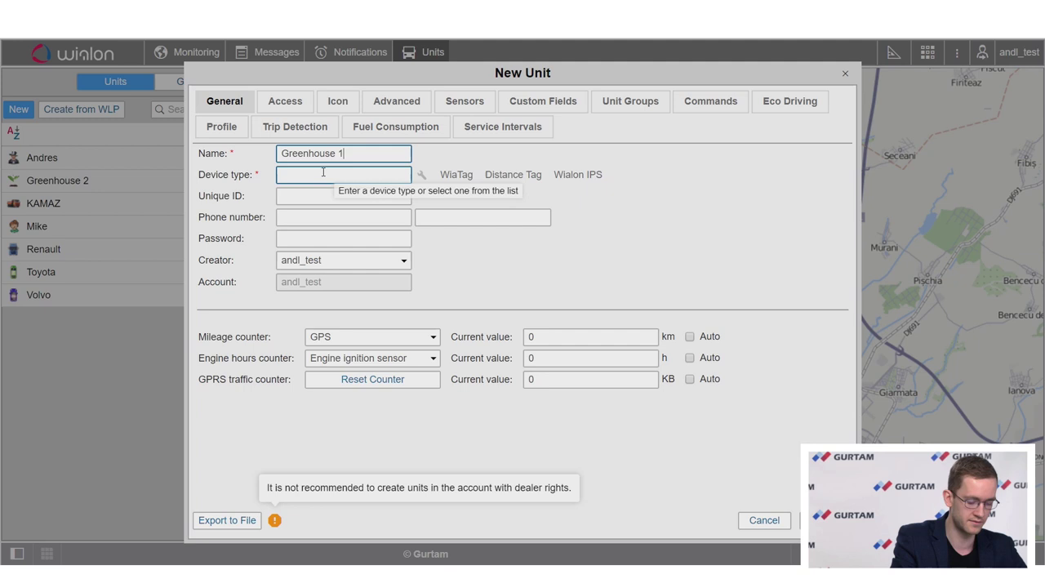
left_click(323, 173)
type("ga")
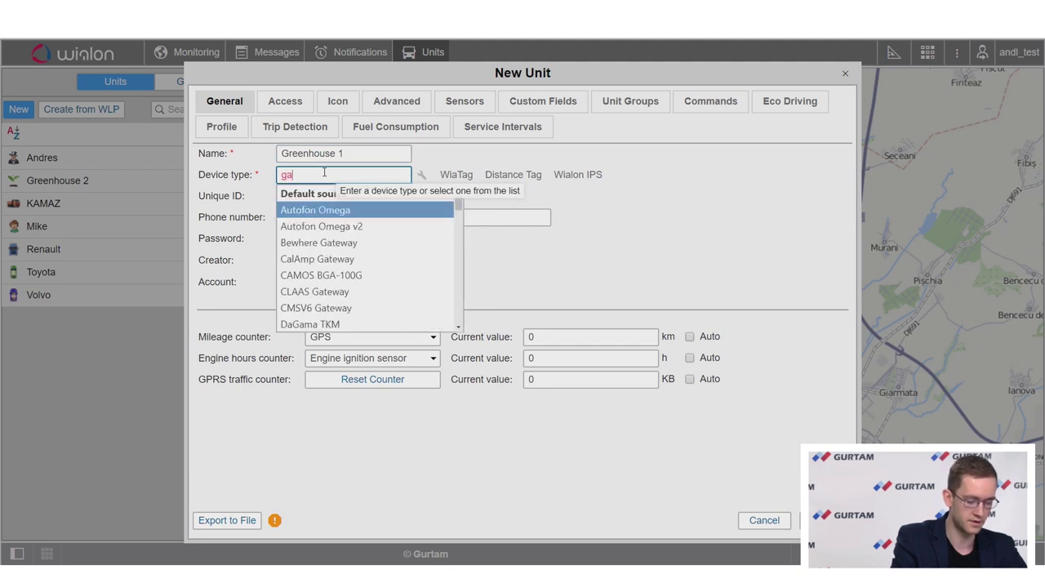
type("lileosky")
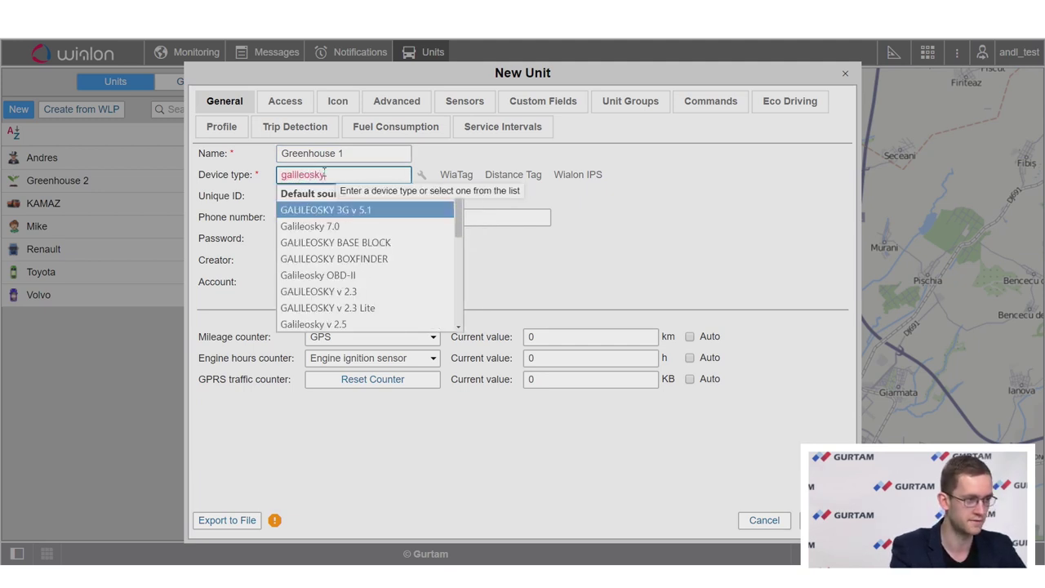
type(" v")
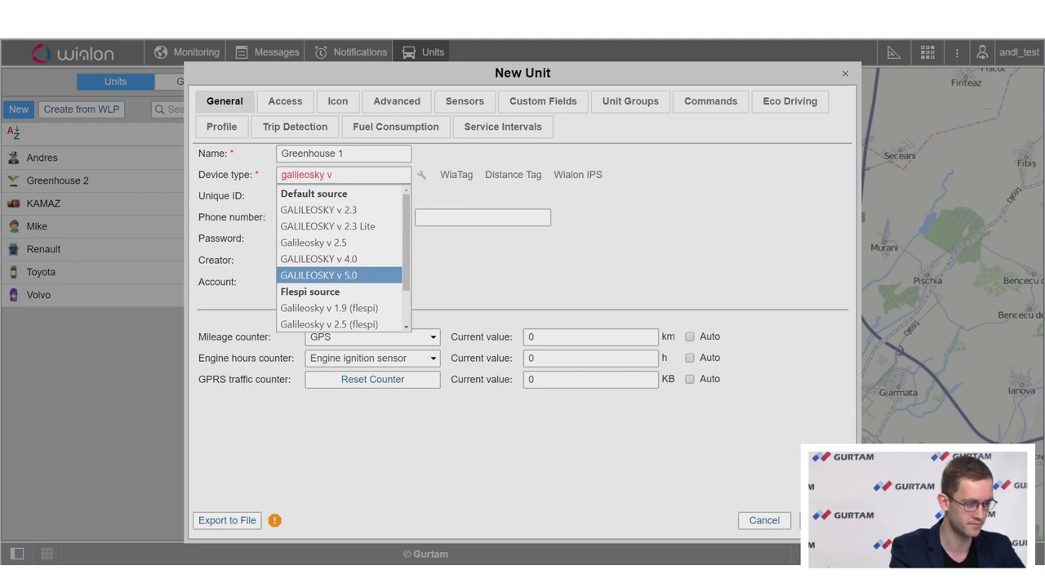
key("Return")
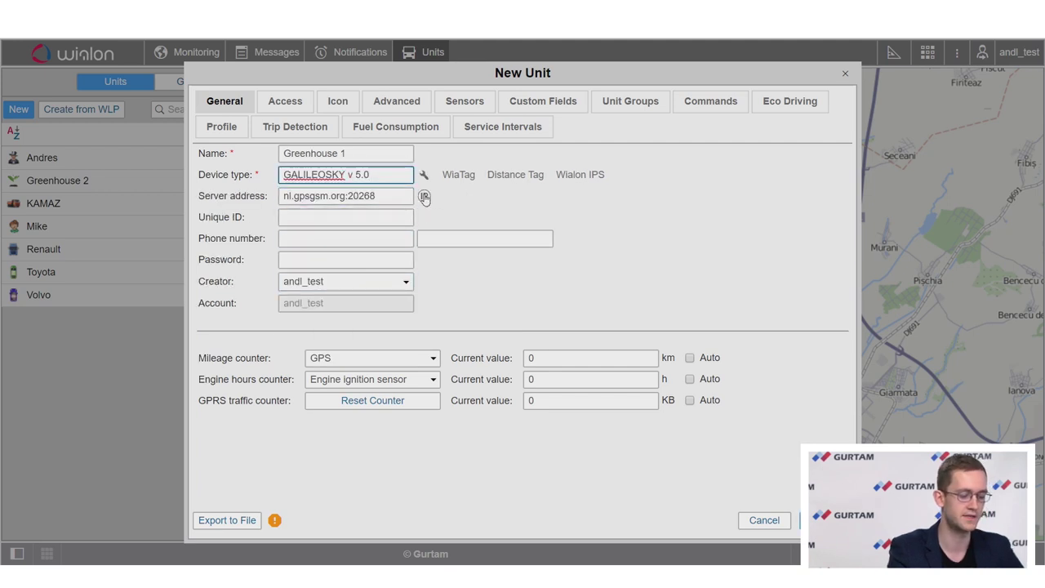
- Switch the server address to IP, enter the unit's unique ID, and save the unit
left_click(425, 197)
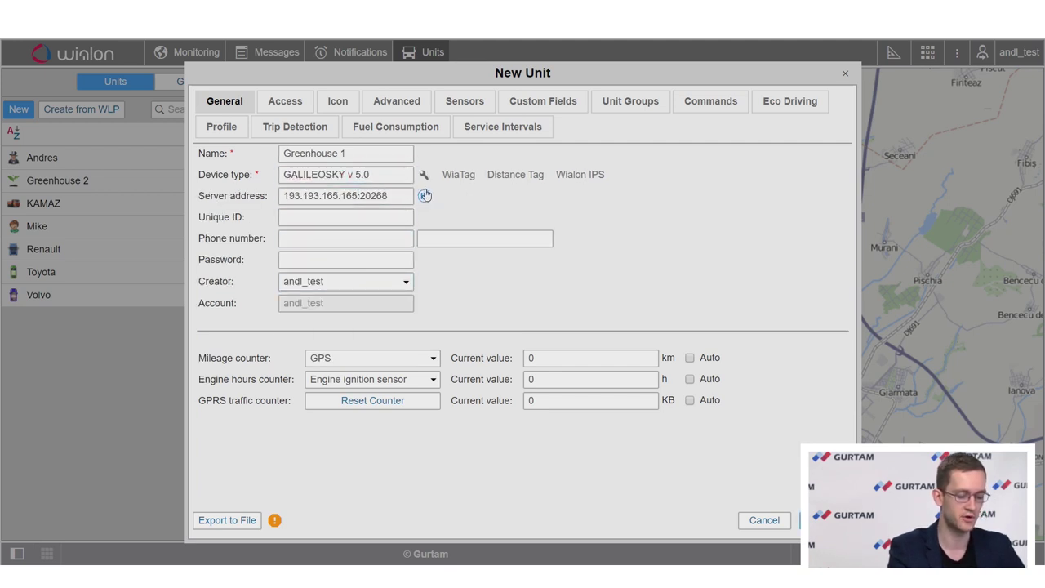
left_click(410, 218)
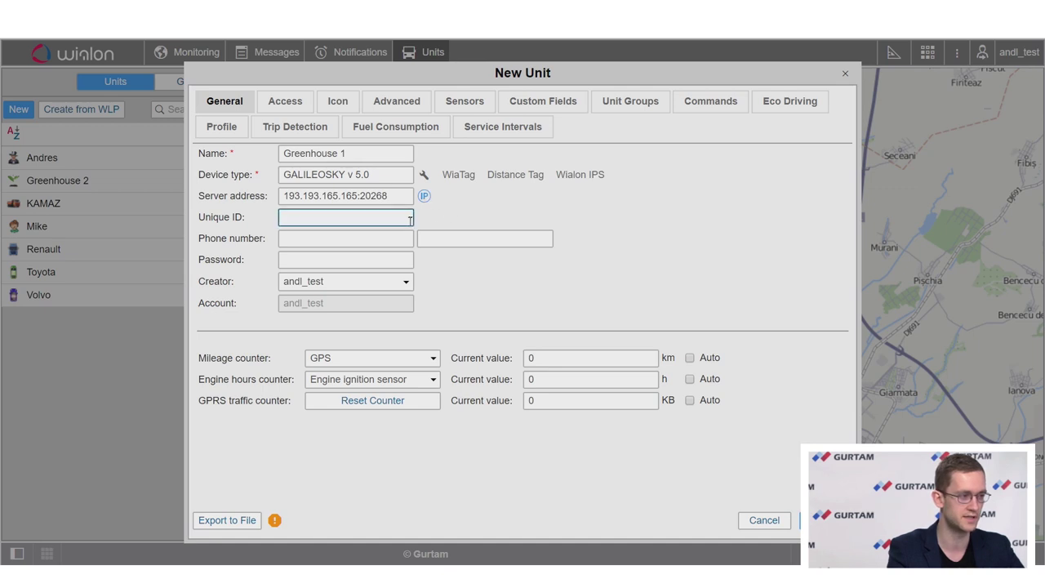
left_click_drag(389, 196, 282, 196)
left_click(316, 212)
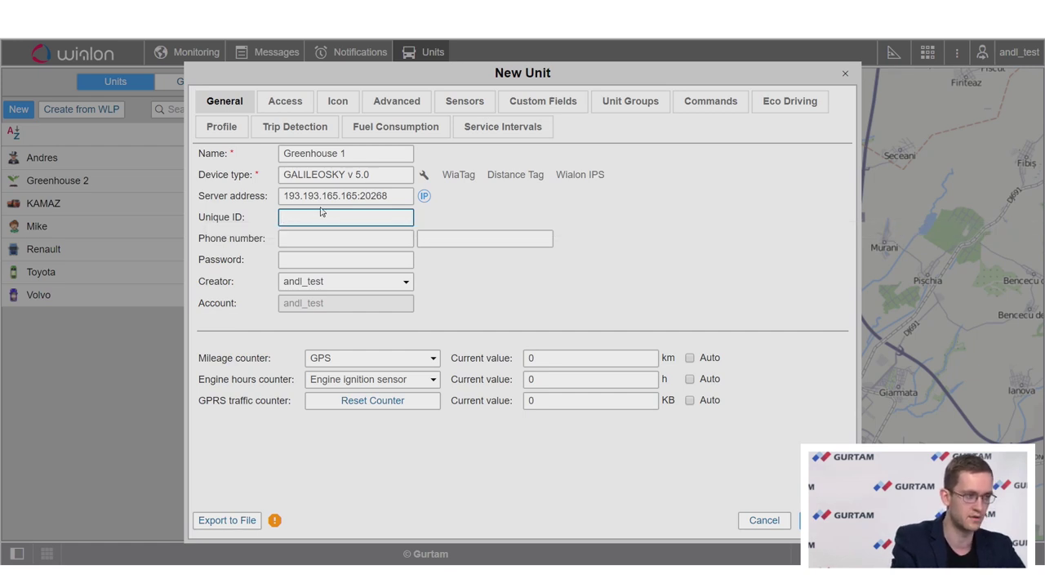
type("344324825825")
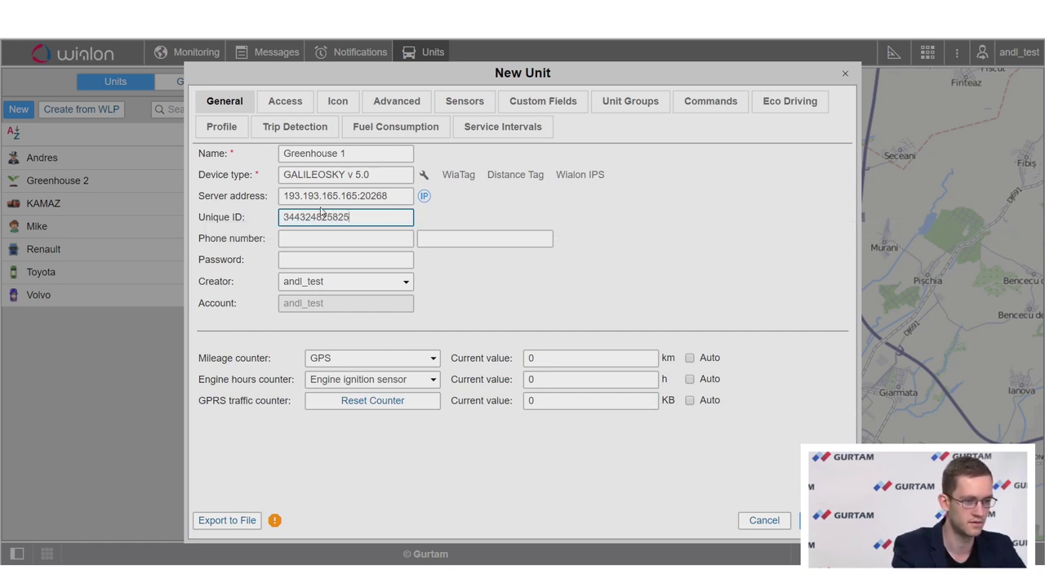
type("21545")
left_click(824, 520)
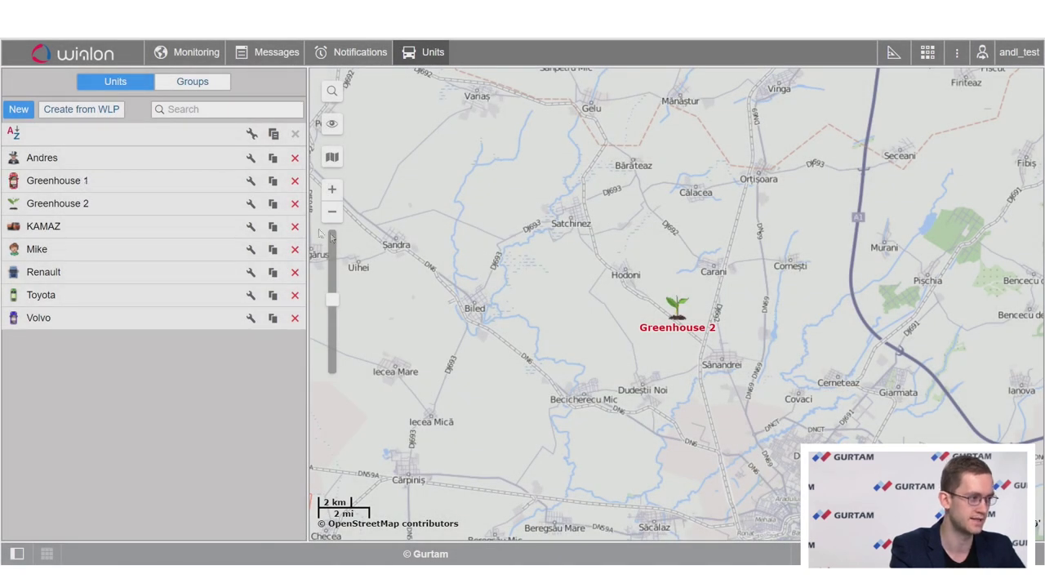
- Give Greenhouse 1 the plant icon from the Icon Library, then switch to Monitoring
left_click(251, 181)
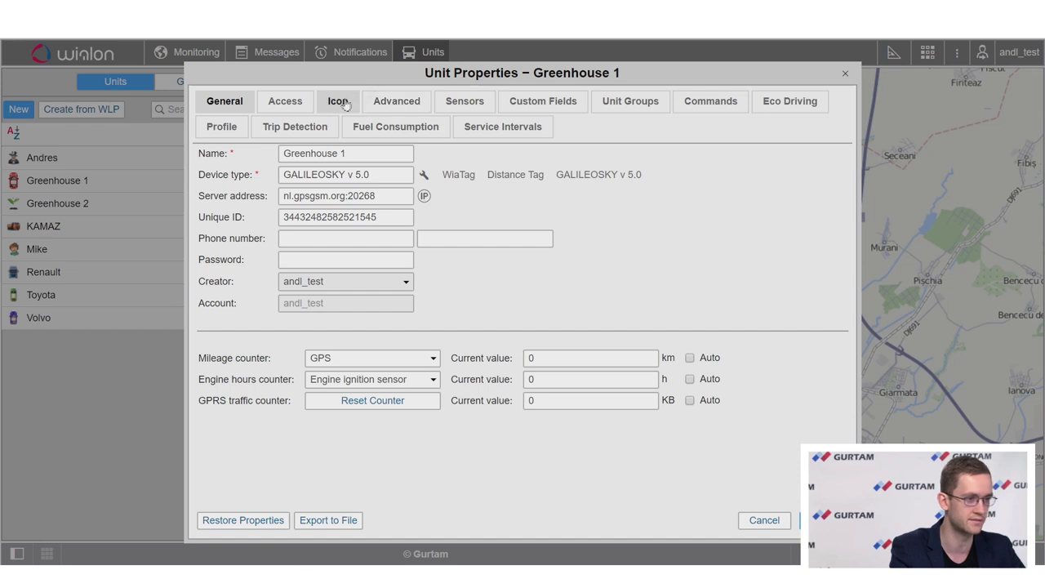
left_click(337, 101)
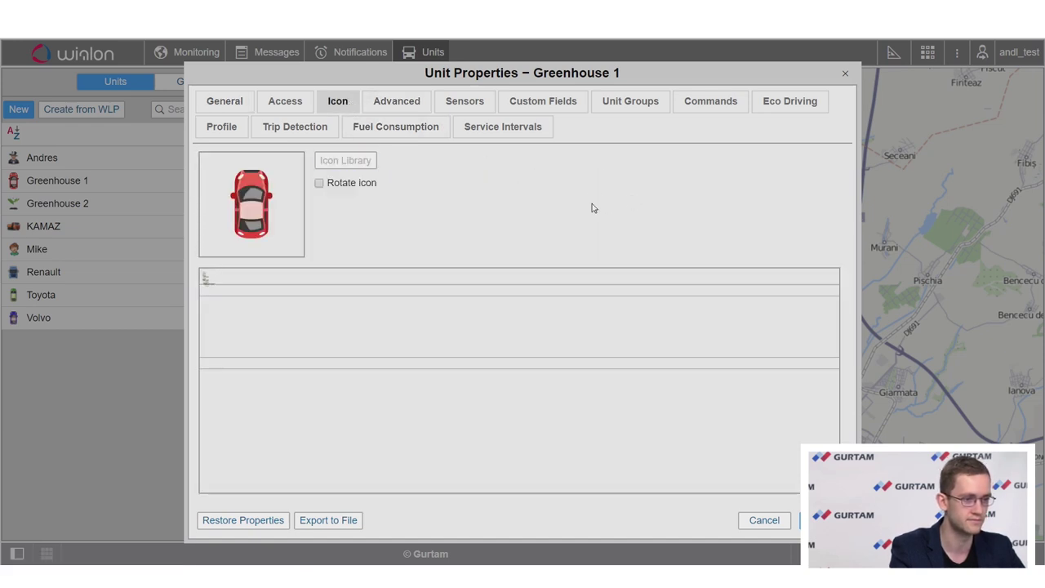
left_click(727, 324)
left_click(823, 520)
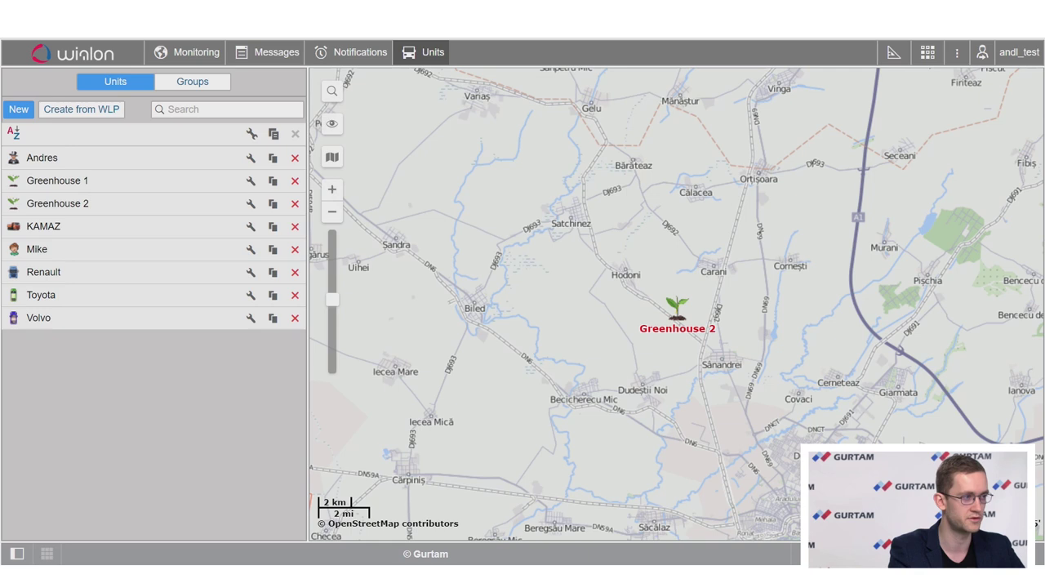
left_click(196, 52)
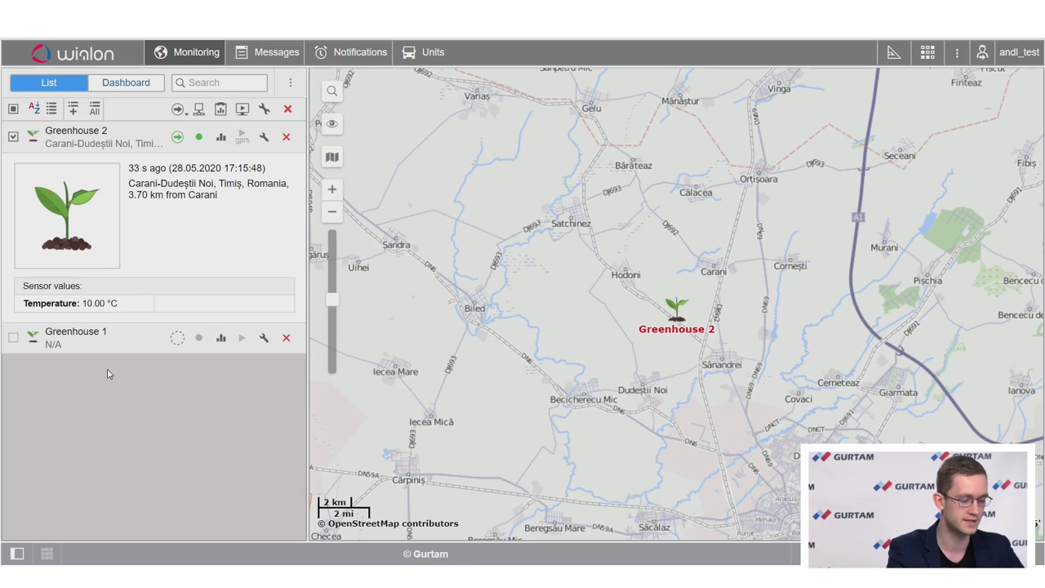
- Load today's Greenhouse 2 messages, filter them to adc15, and open the unit's properties
left_click(278, 52)
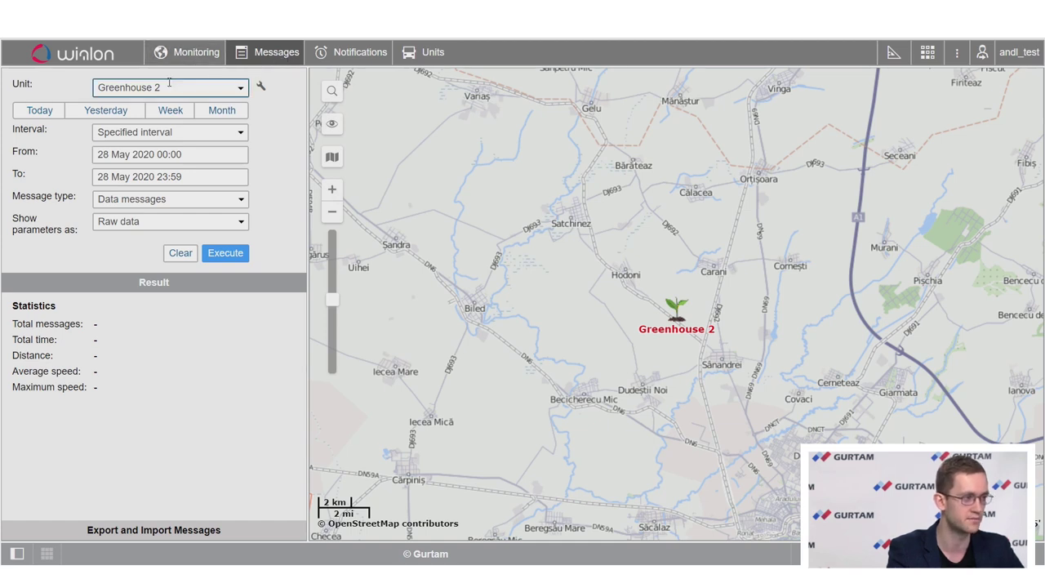
left_click(38, 116)
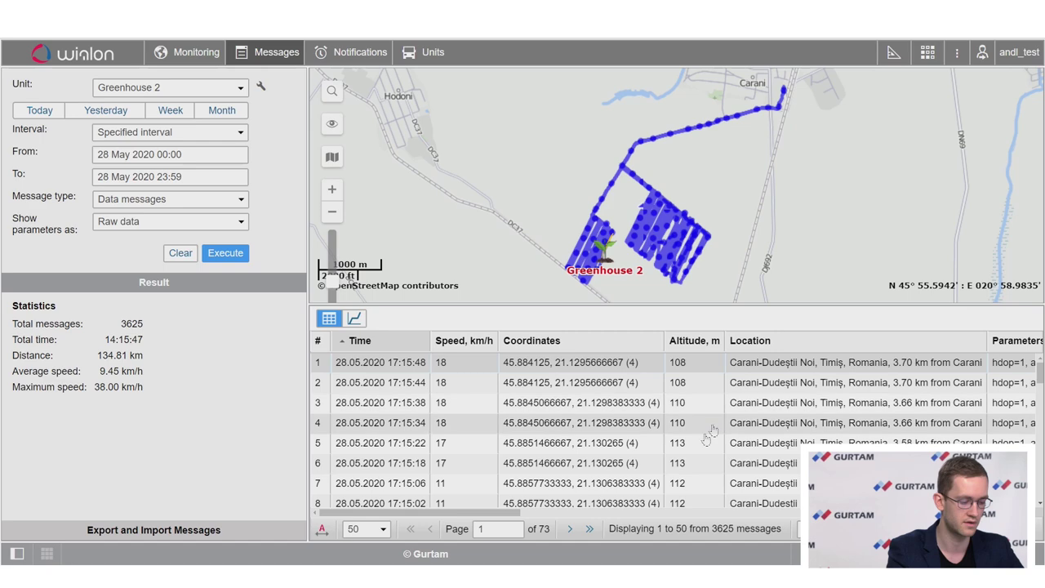
left_click_drag(447, 514, 613, 506)
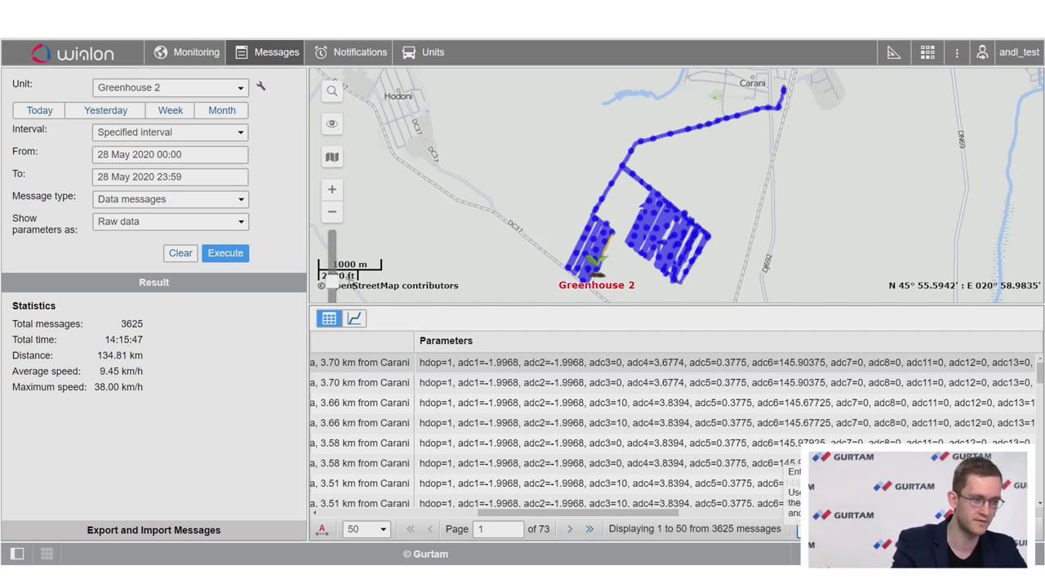
key("Return")
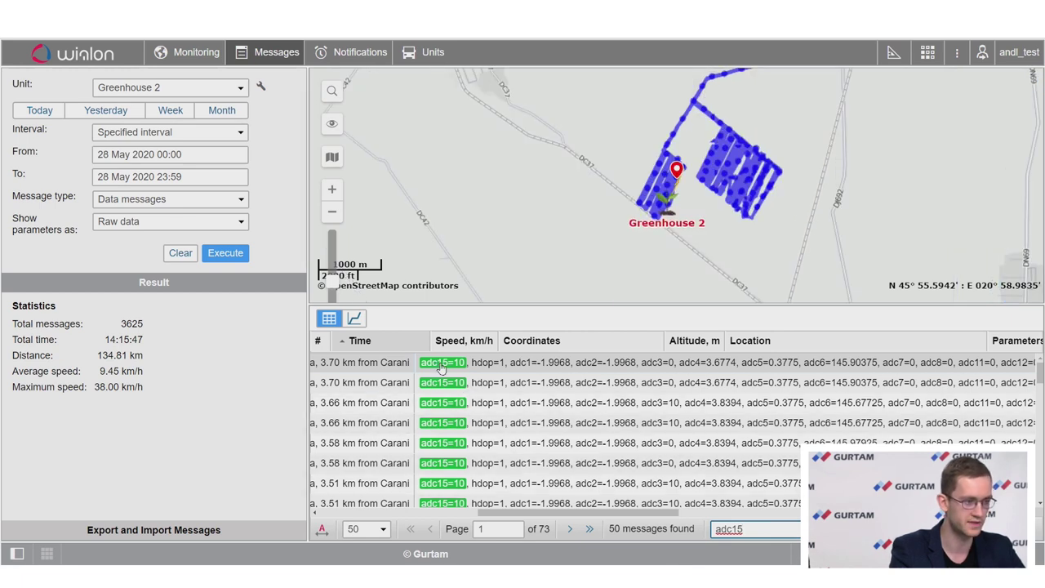
double_click(430, 364)
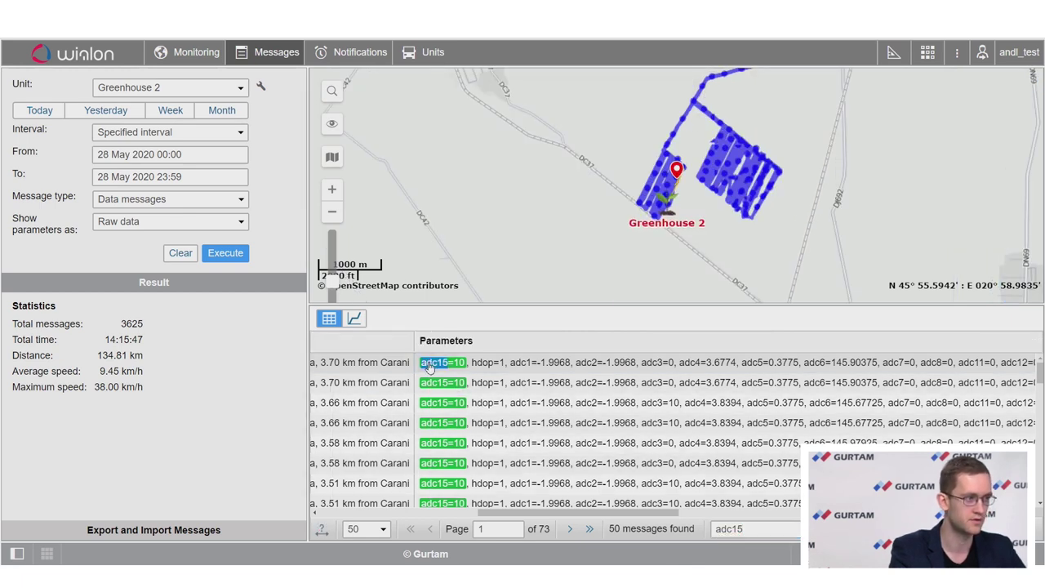
left_click(262, 87)
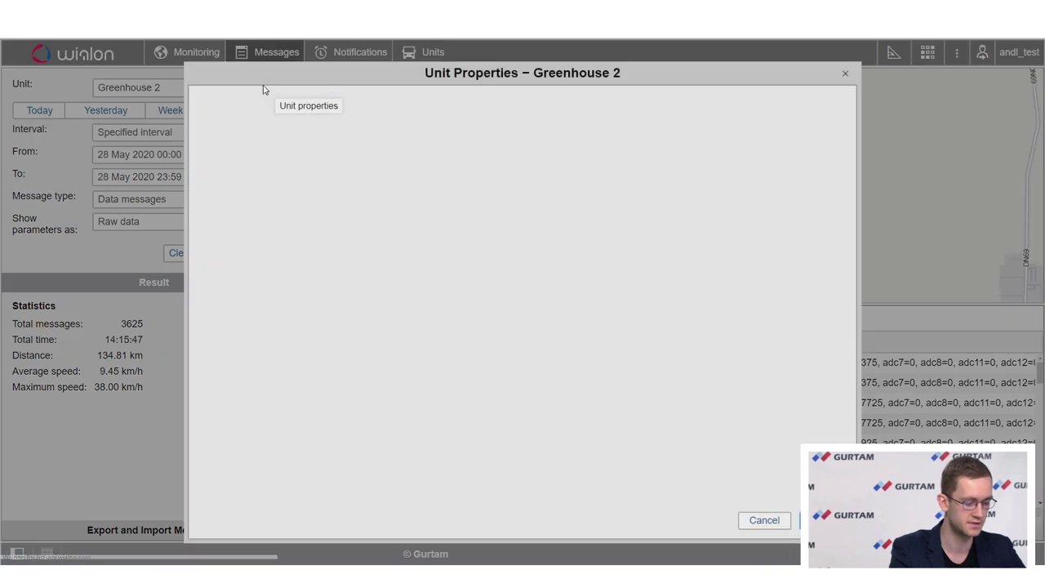
- Check that the Temperature sensor uses adc15, cancel, and return to Greenhouse 2's 20.00 °C reading
left_click(464, 101)
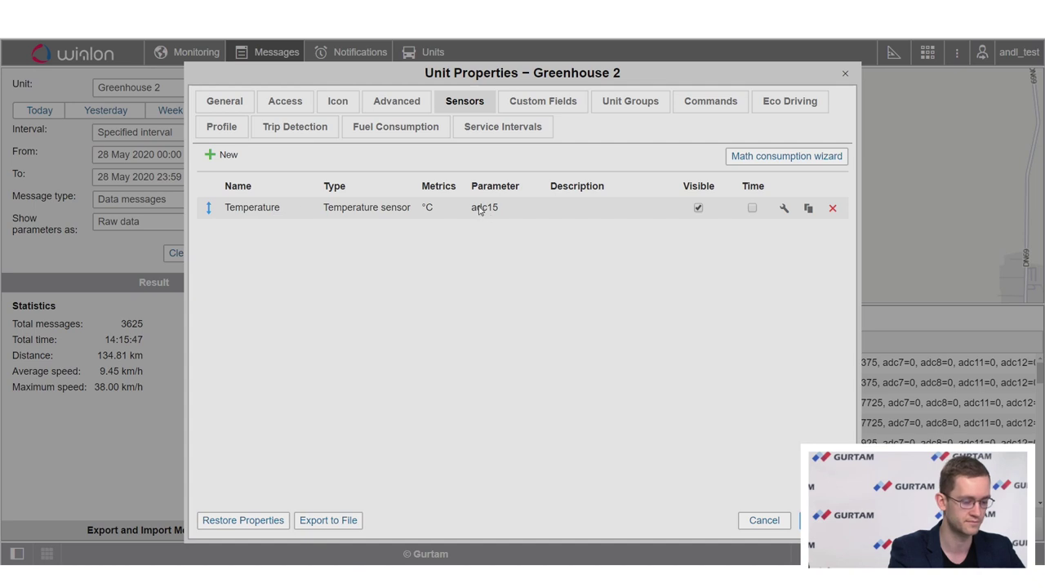
left_click(761, 520)
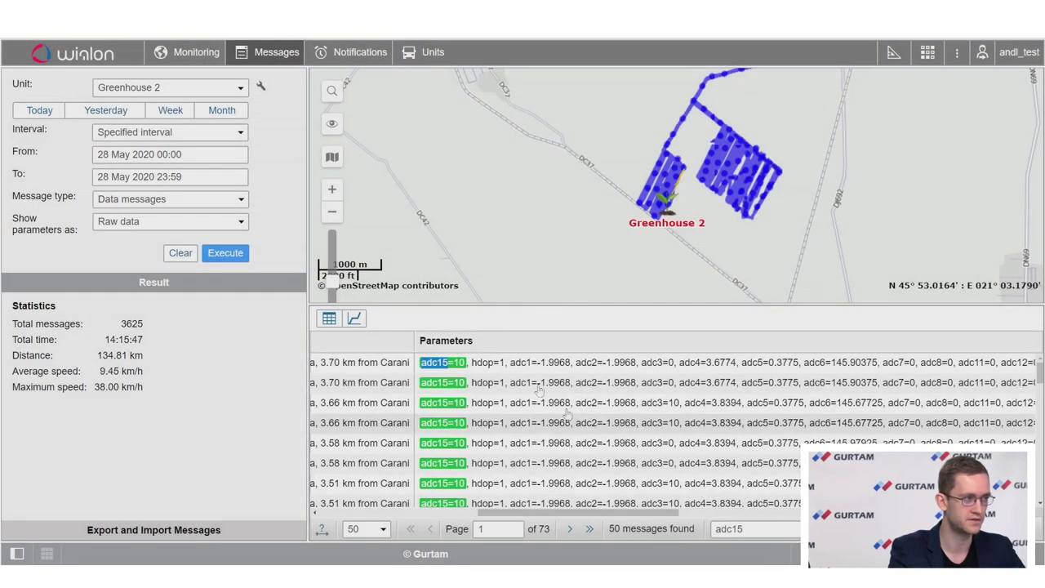
left_click(179, 57)
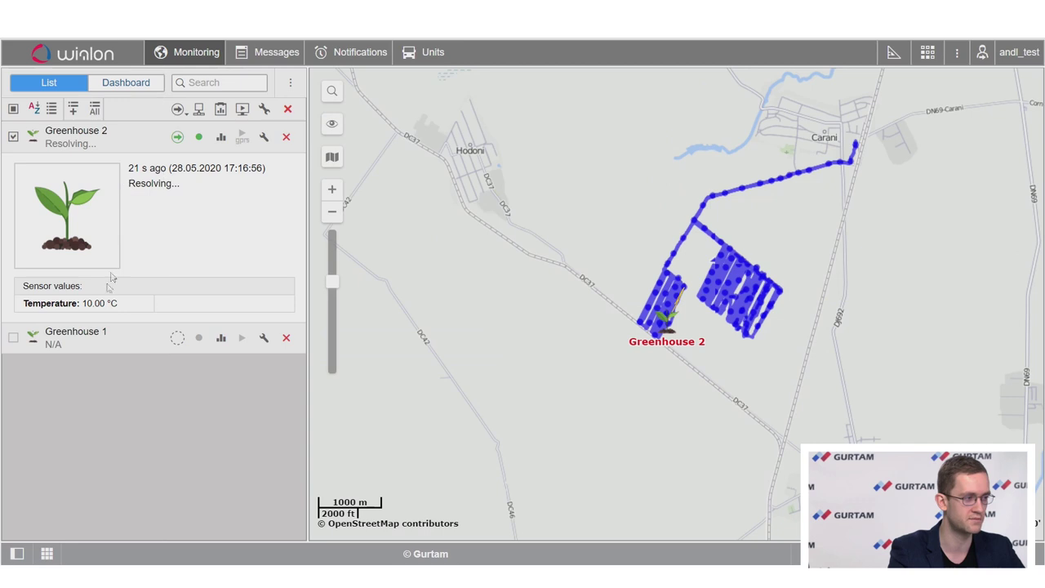
left_click_drag(127, 310, 23, 308)
left_click(98, 308)
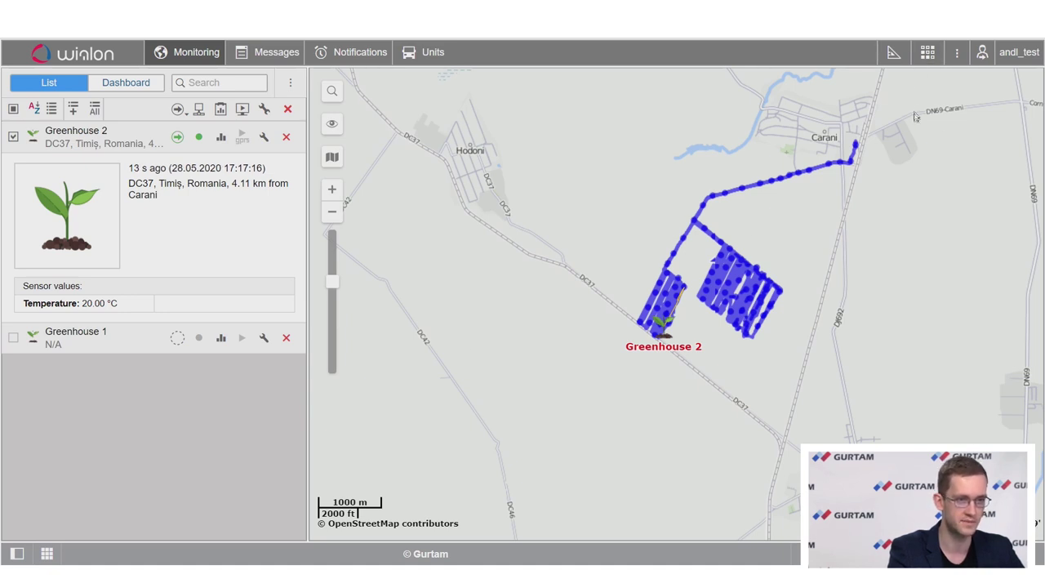
- Search the apps list for 'senso' and launch Sensolator
left_click(927, 51)
type("senso")
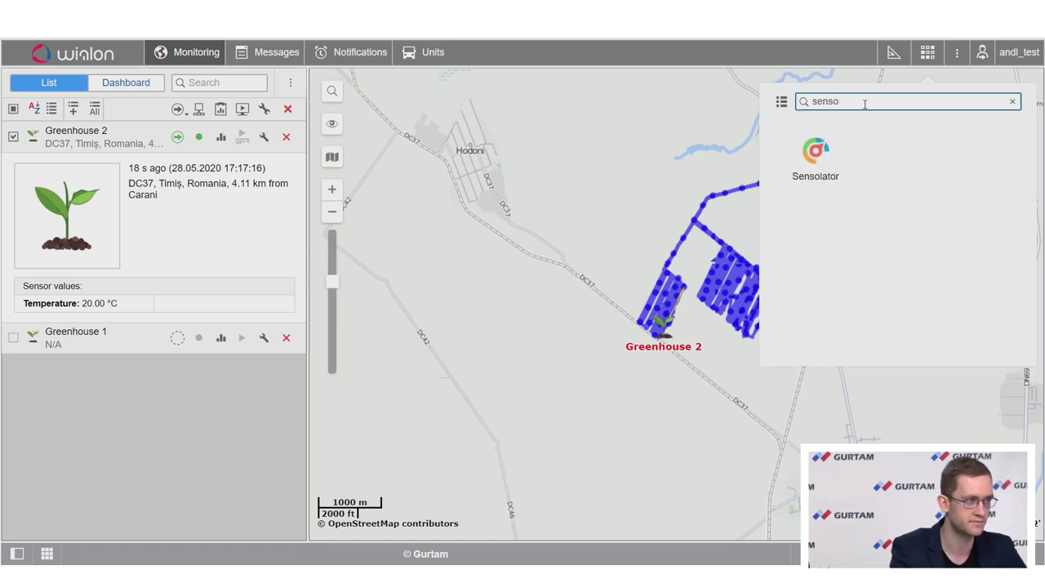
left_click(826, 157)
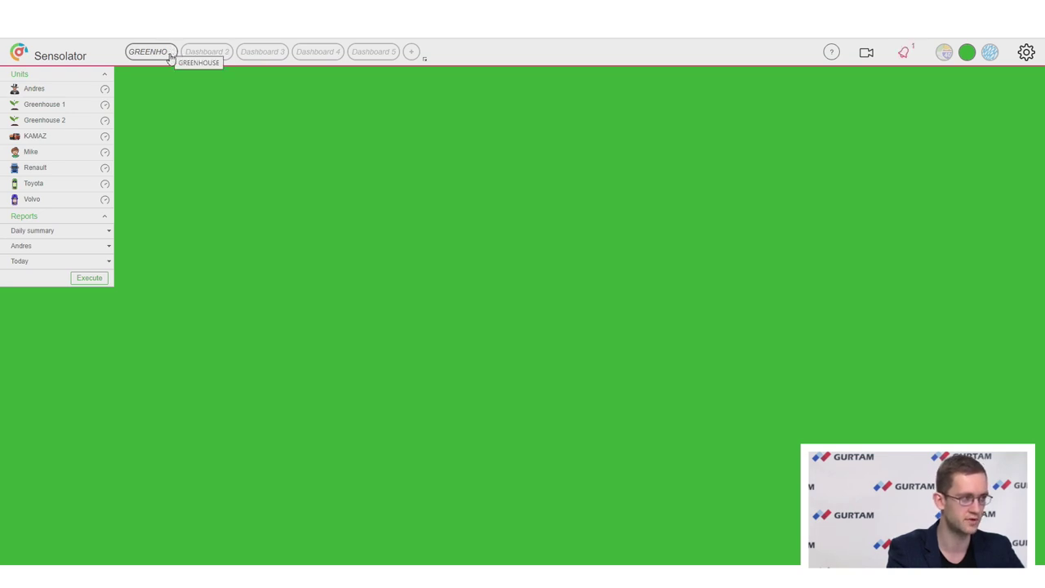
- Add Greenhouse 2's Temperature sensor as a widget on the GREENHOUSE dashboard
double_click(170, 53)
left_click(160, 52)
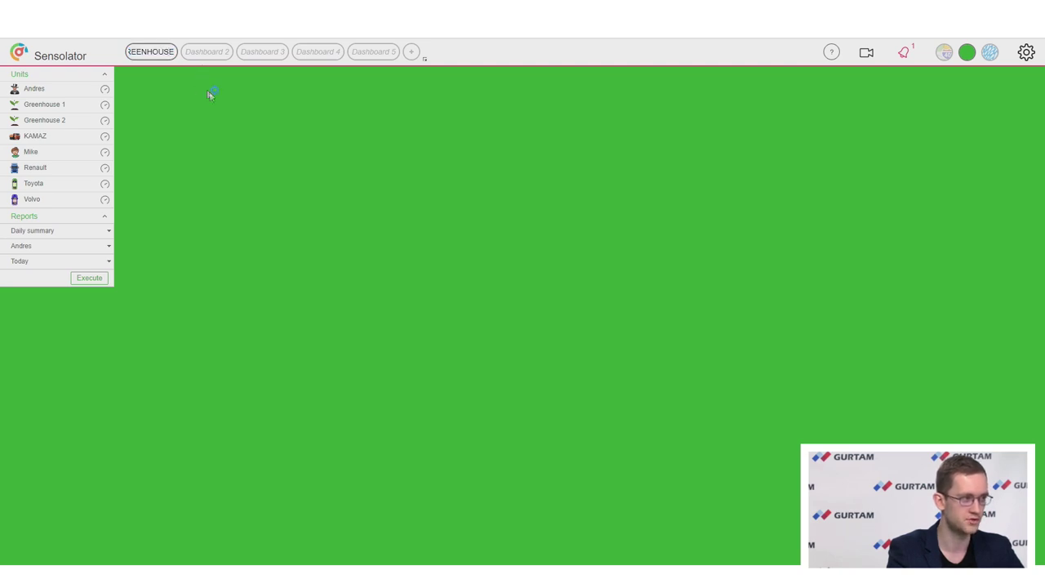
left_click(106, 122)
mouse_move(382, 245)
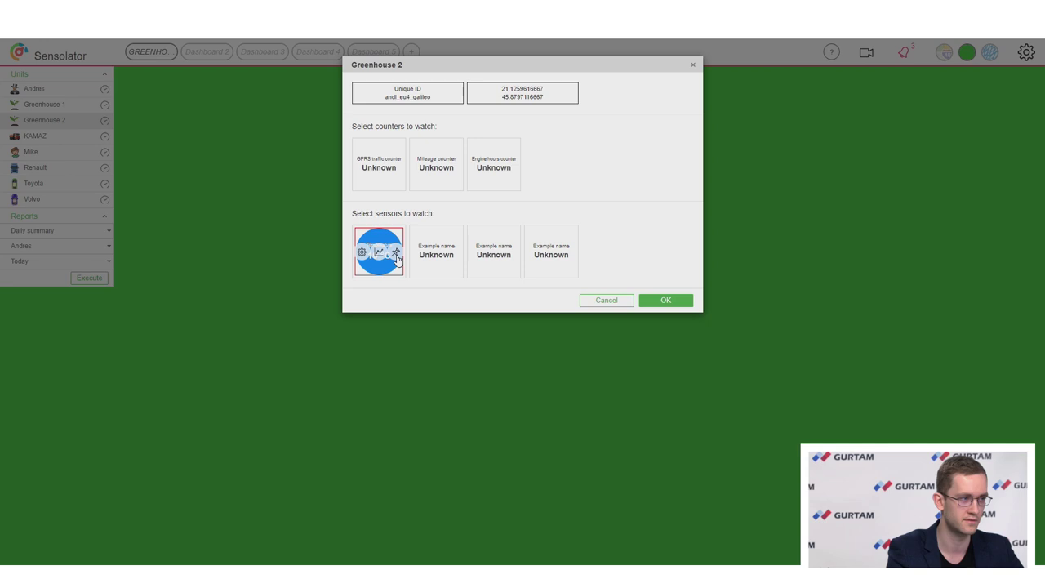
left_click(666, 301)
- Restyle the Temperature widget as the red-text thermometer figure after previewing needle gauges
mouse_move(209, 136)
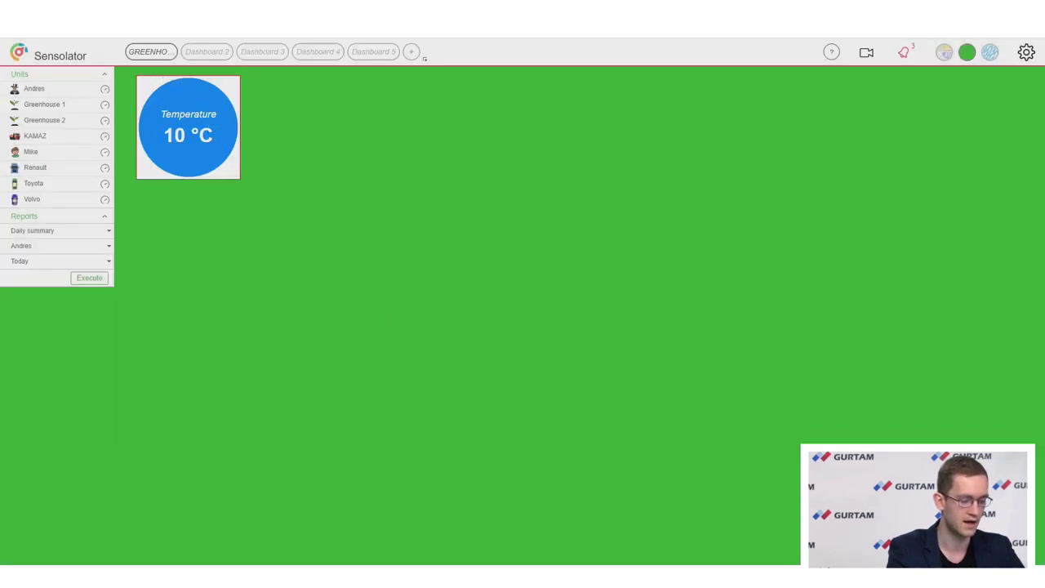
mouse_move(151, 132)
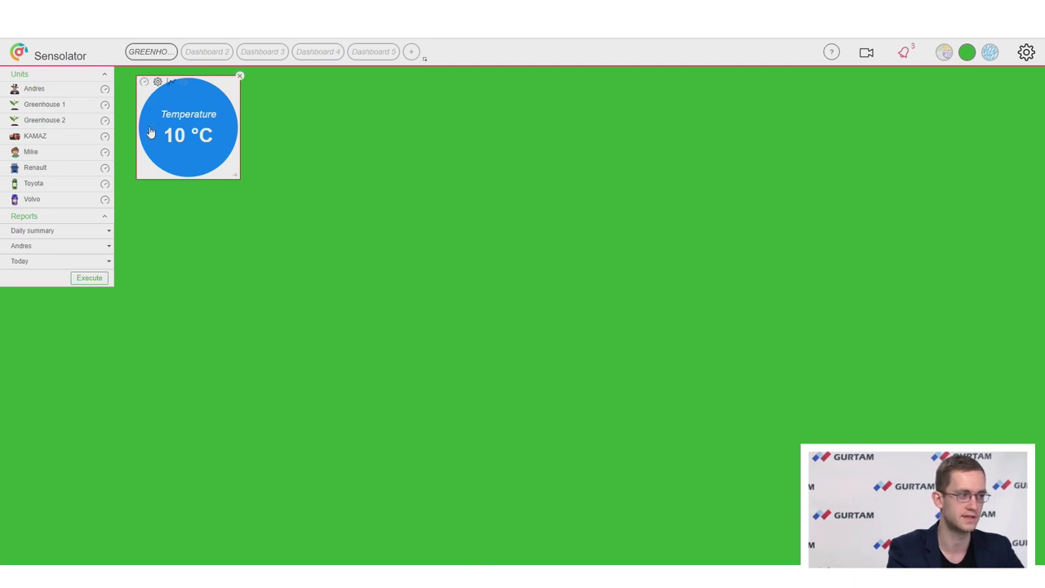
left_click(158, 85)
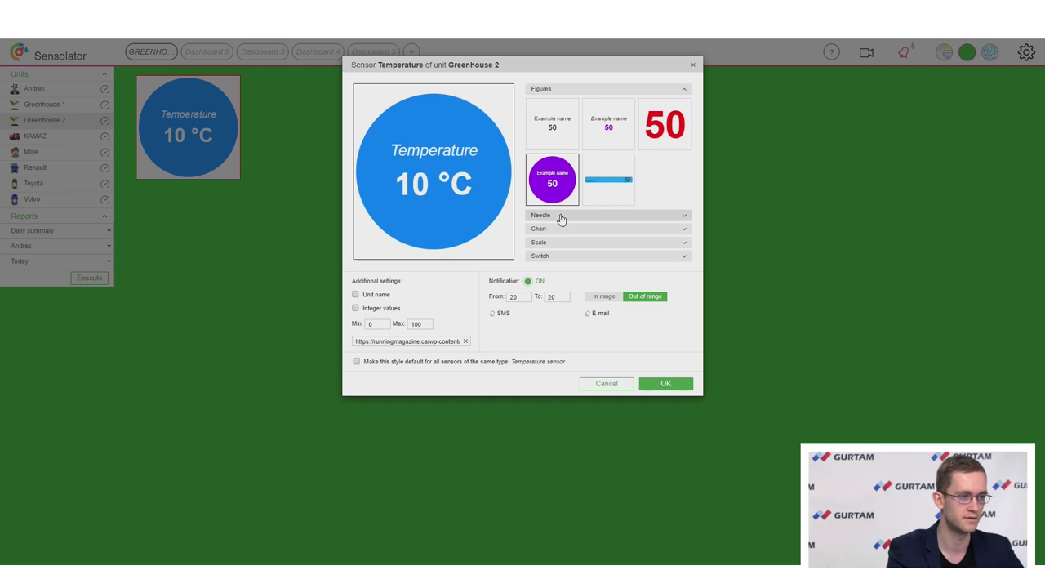
left_click(560, 215)
left_click(552, 137)
left_click(608, 137)
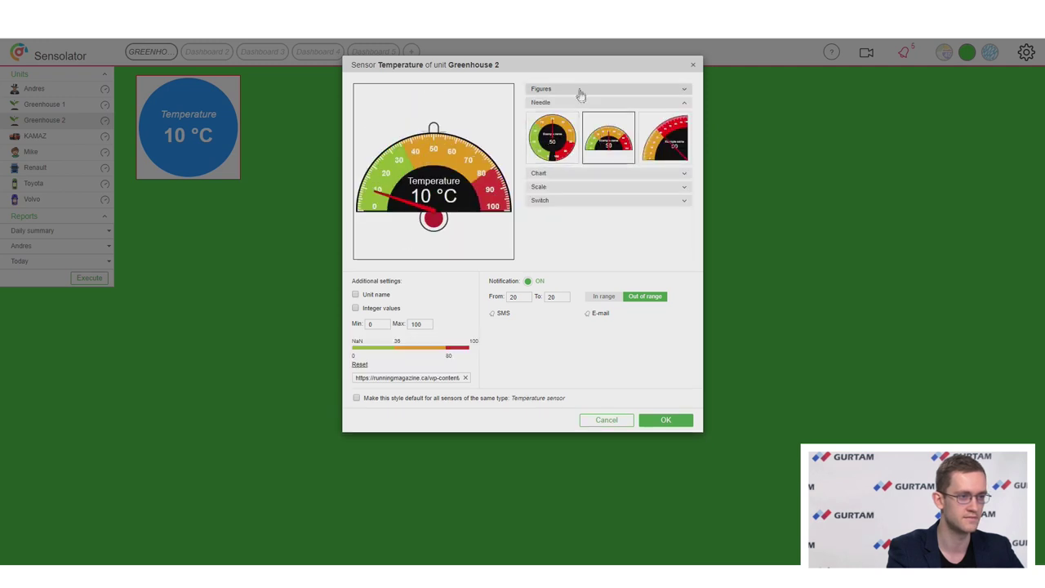
left_click(579, 92)
left_click(650, 133)
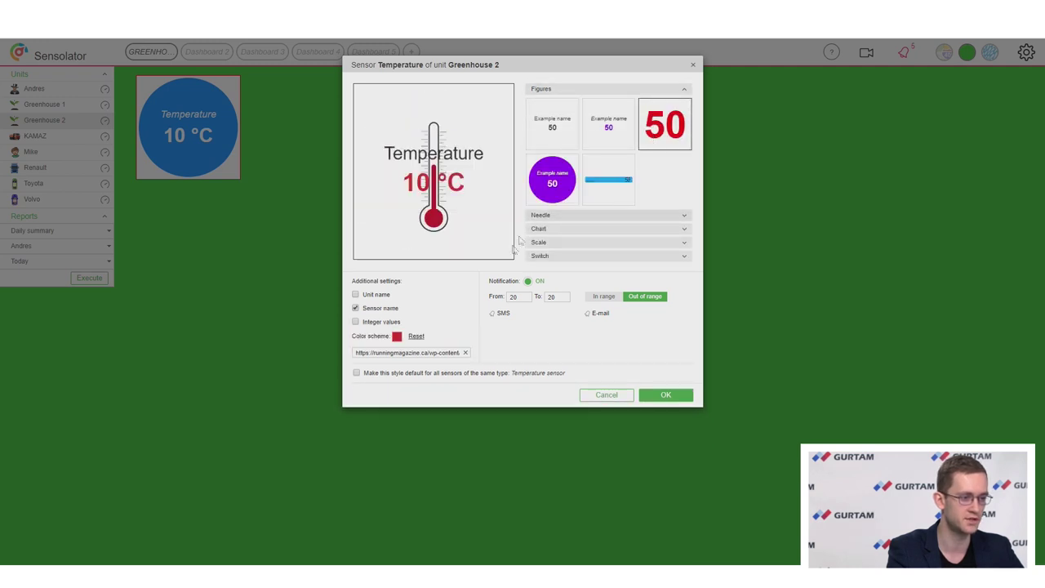
triple_click(395, 353)
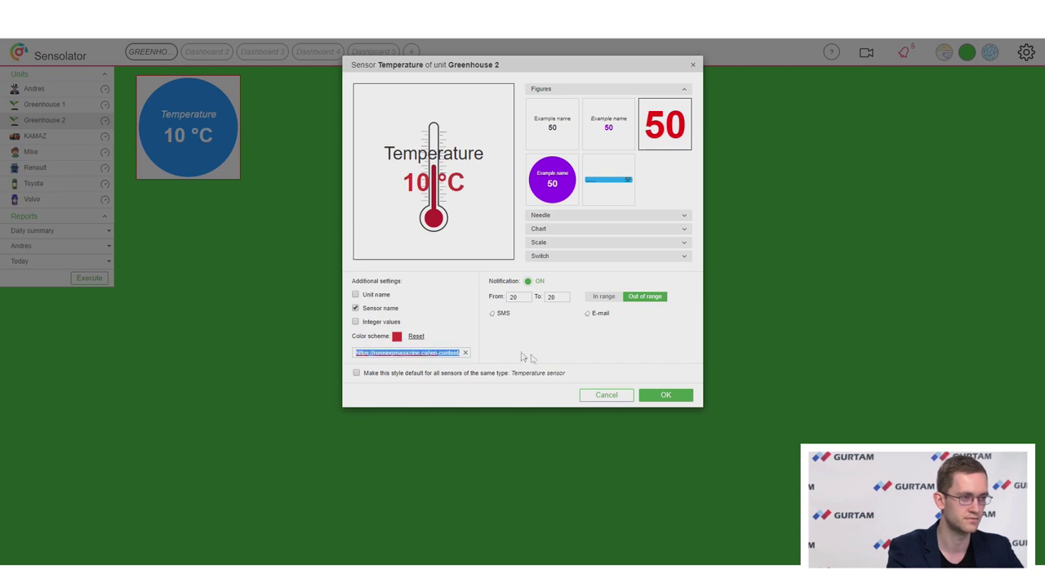
left_click(652, 397)
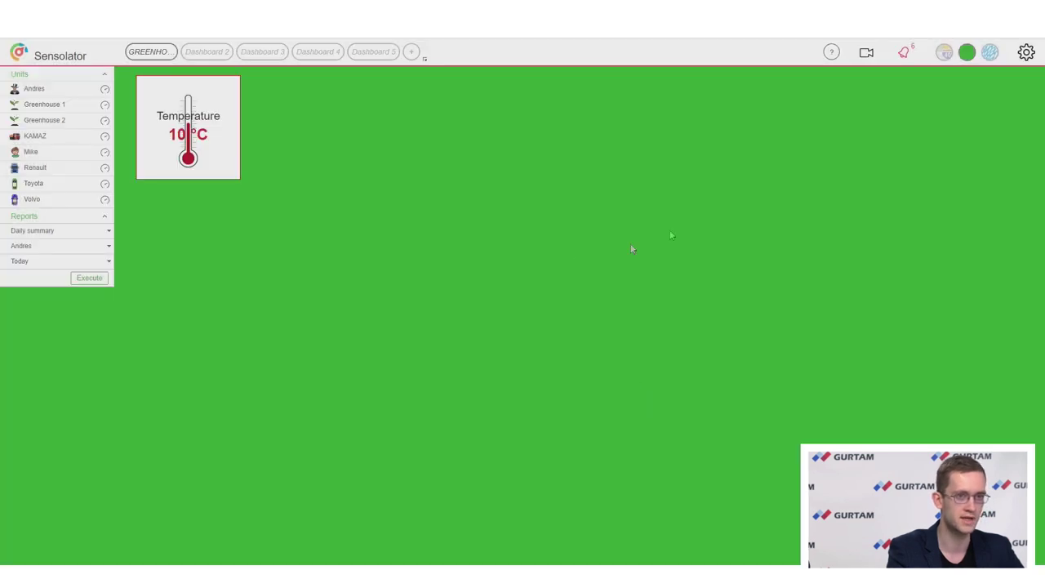
- Try green, blue and street-map backdrops, then settle on the farm-field illustration background
left_click(990, 51)
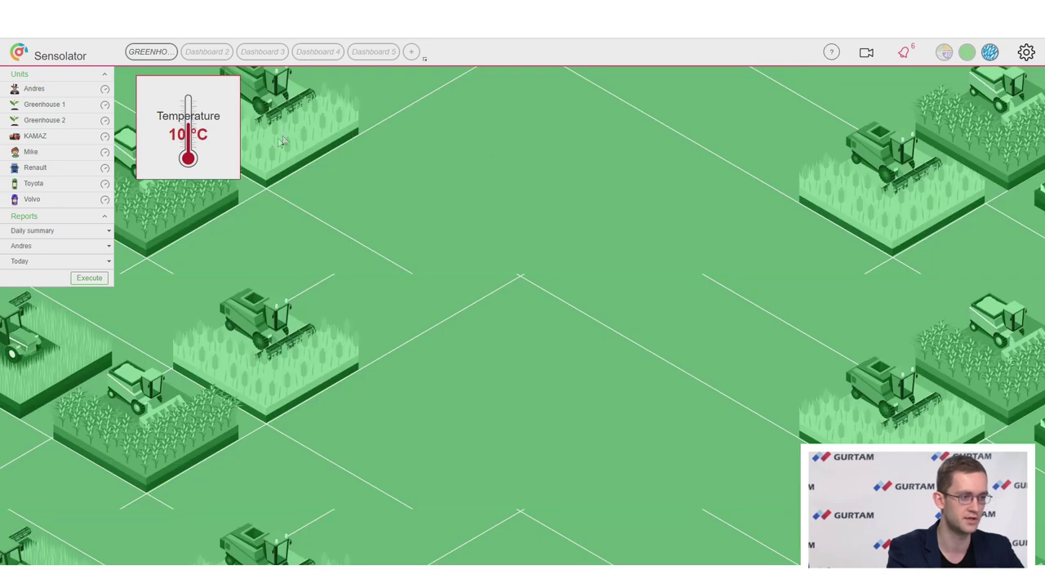
left_click(964, 53)
left_click(966, 54)
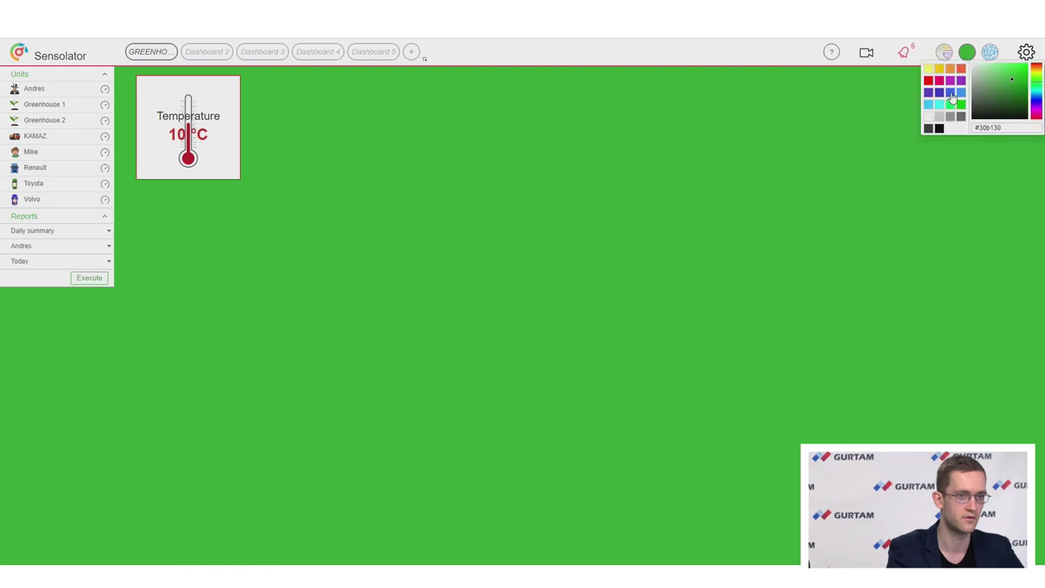
left_click(952, 94)
left_click(943, 52)
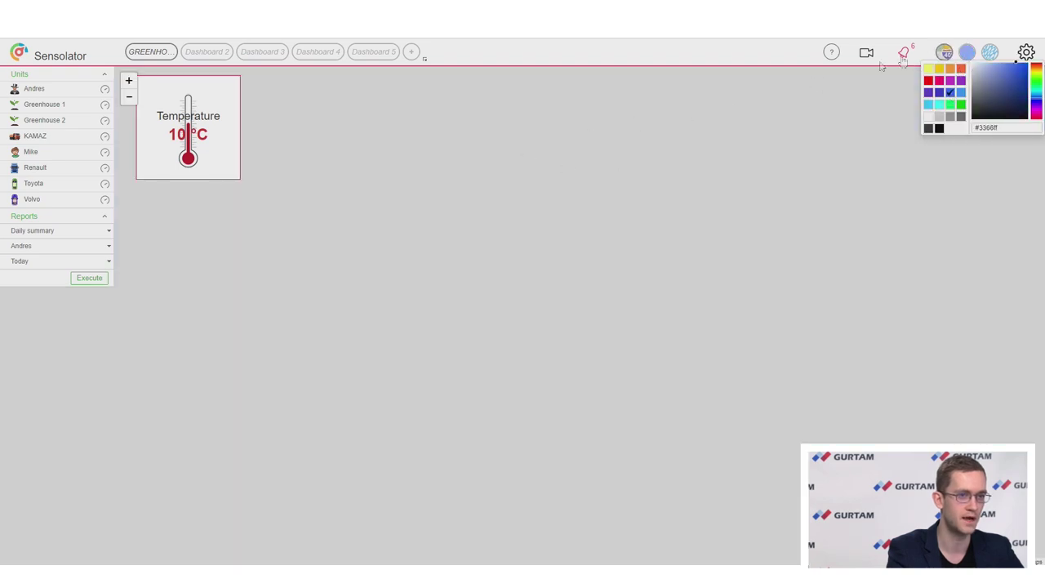
left_click(576, 210)
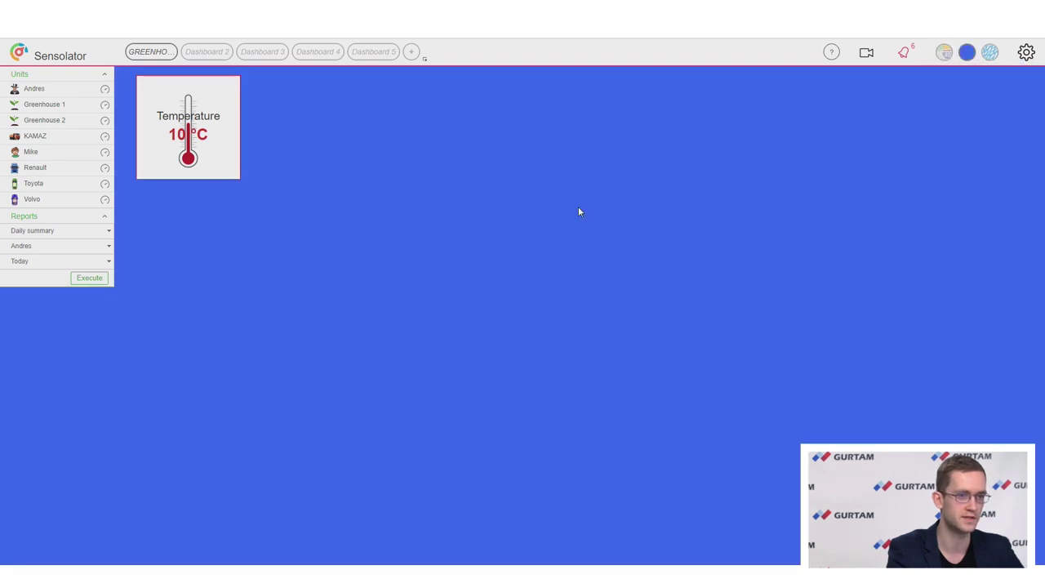
left_click(944, 53)
left_click(989, 52)
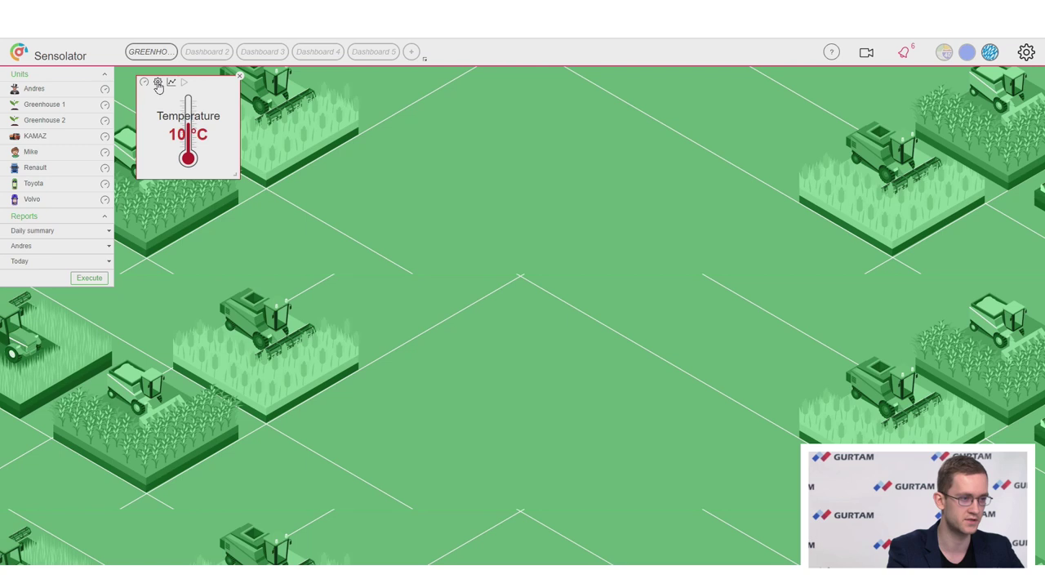
- Review the Temperature widget's 20 to 20 alert range and its SMS and e-mail options
left_click(157, 83)
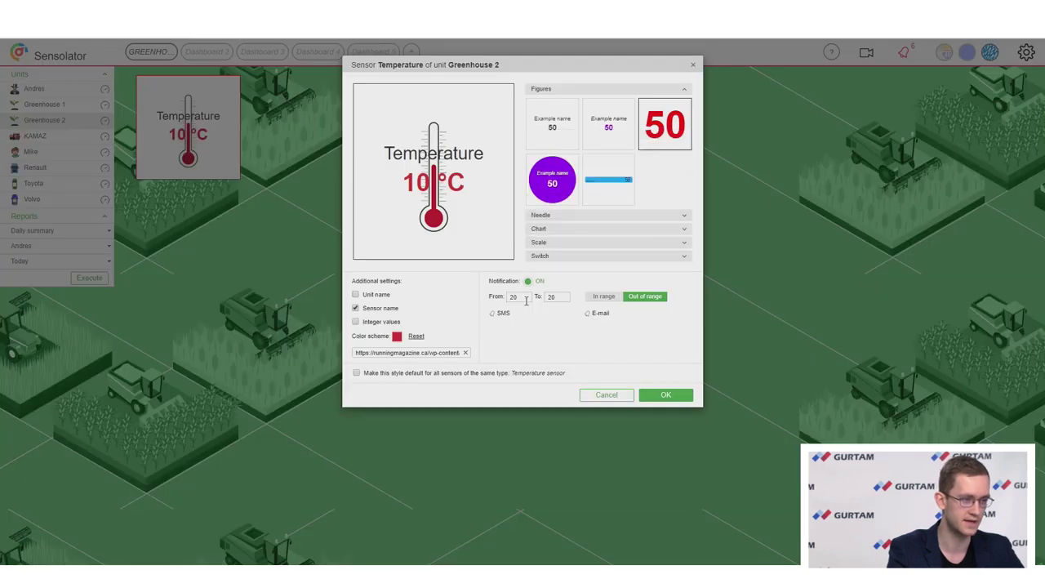
left_click_drag(525, 296, 502, 300)
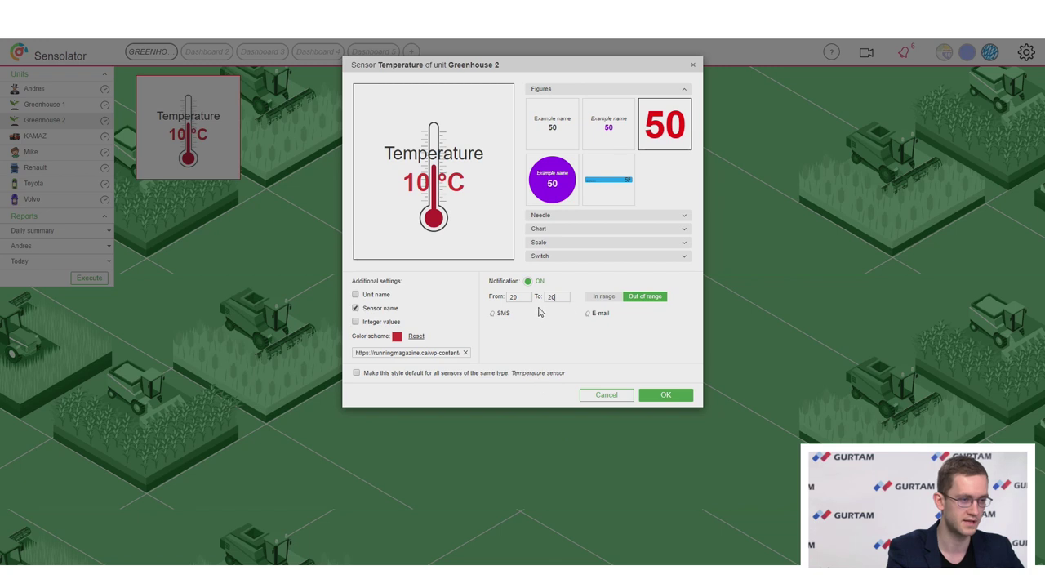
left_click(501, 314)
left_click(600, 314)
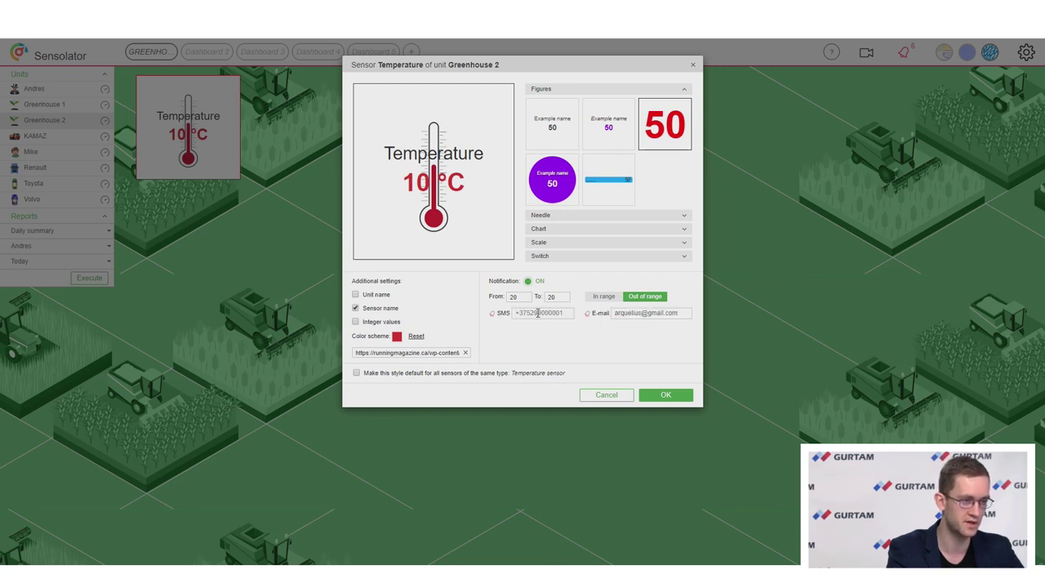
left_click(618, 315)
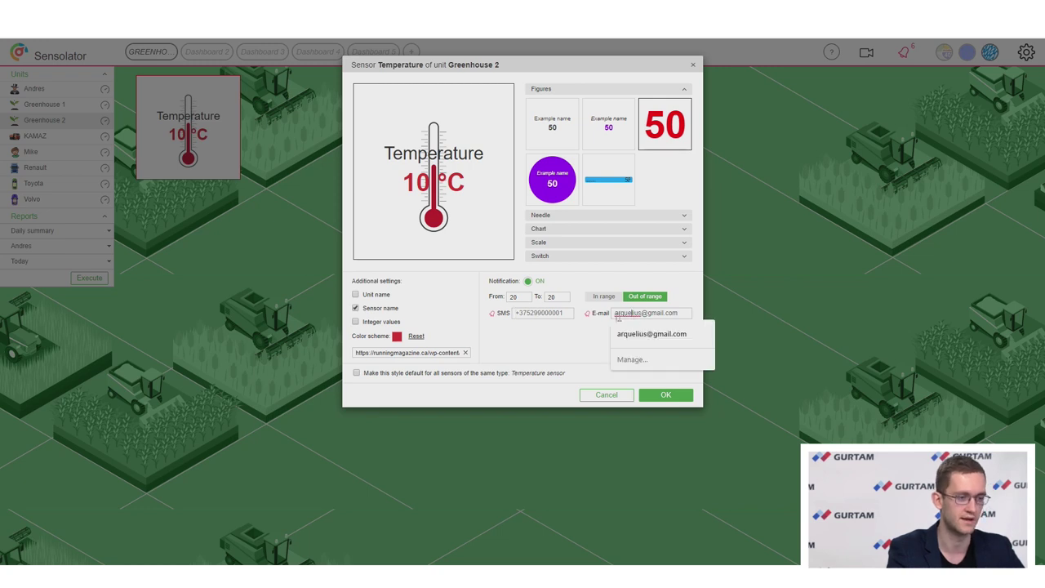
double_click(630, 312)
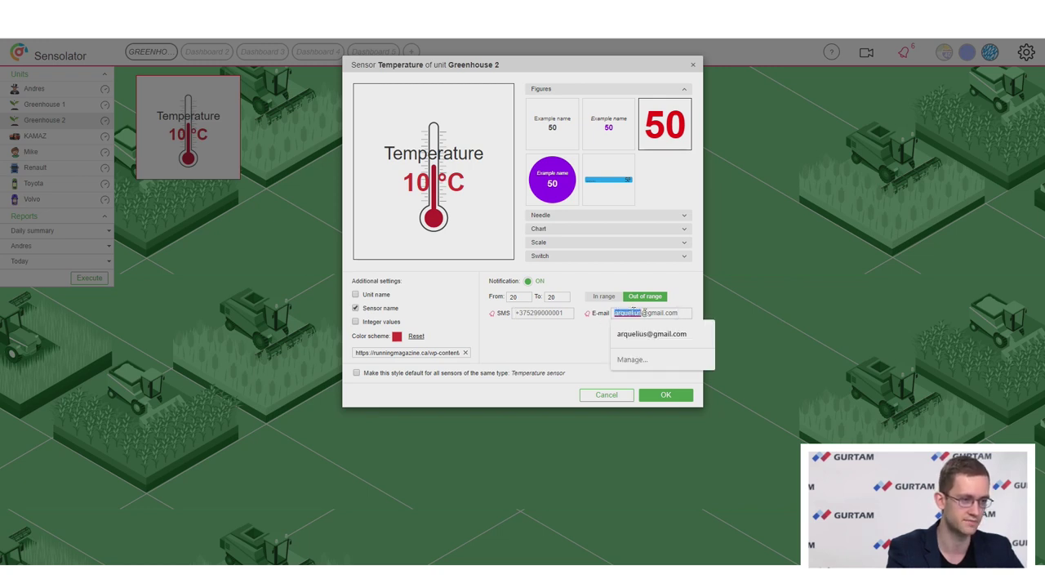
- Save the alert with SMS and e-mail off, then view the recent temperature notifications
left_click(596, 313)
left_click(493, 313)
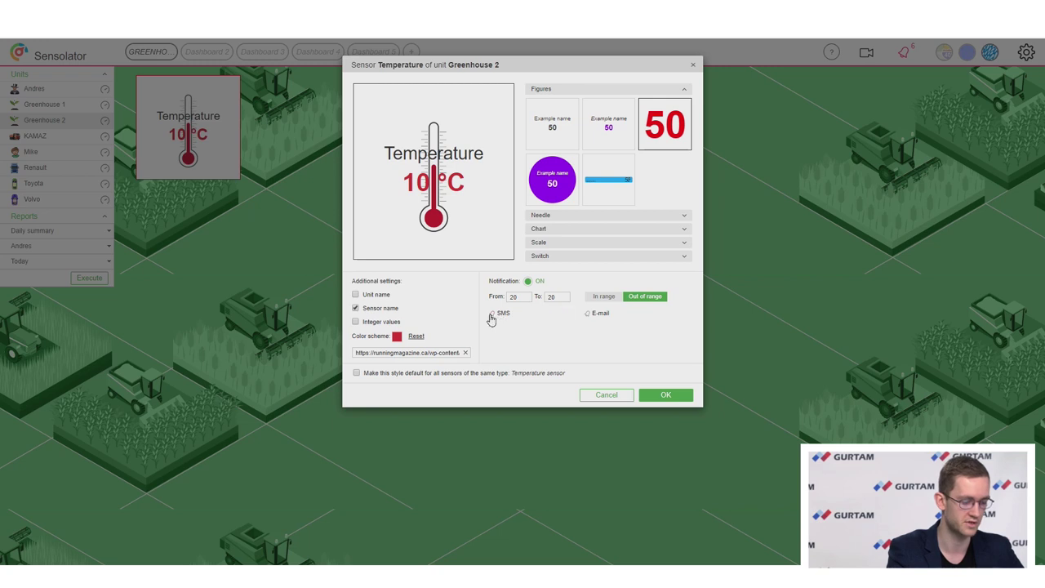
left_click(663, 395)
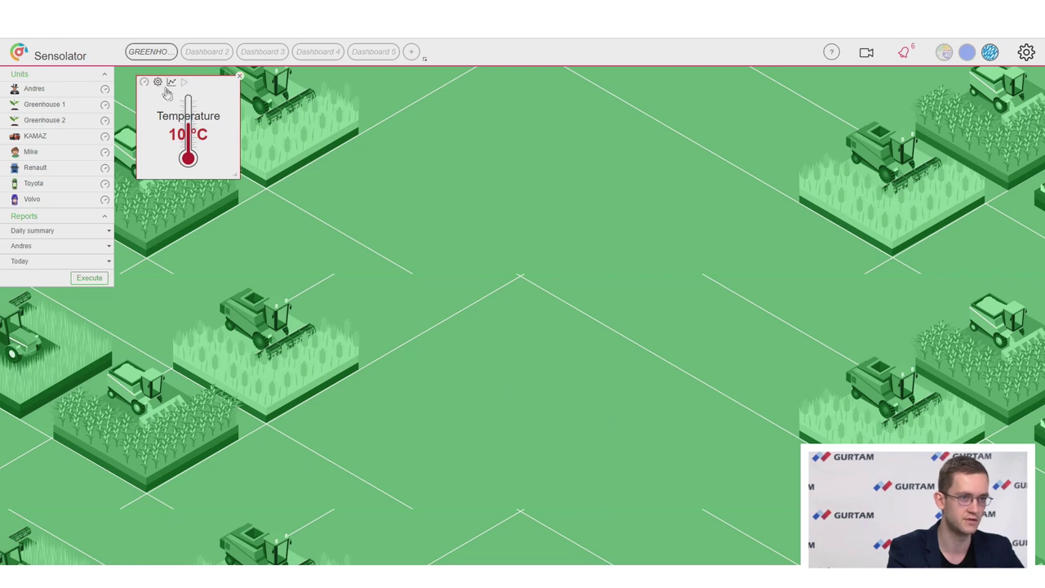
left_click(905, 54)
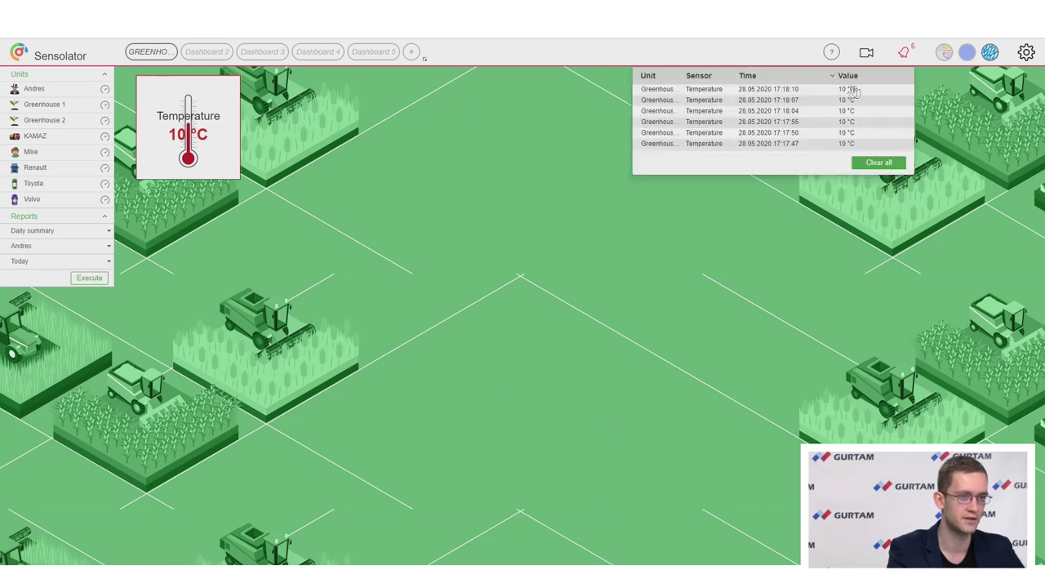
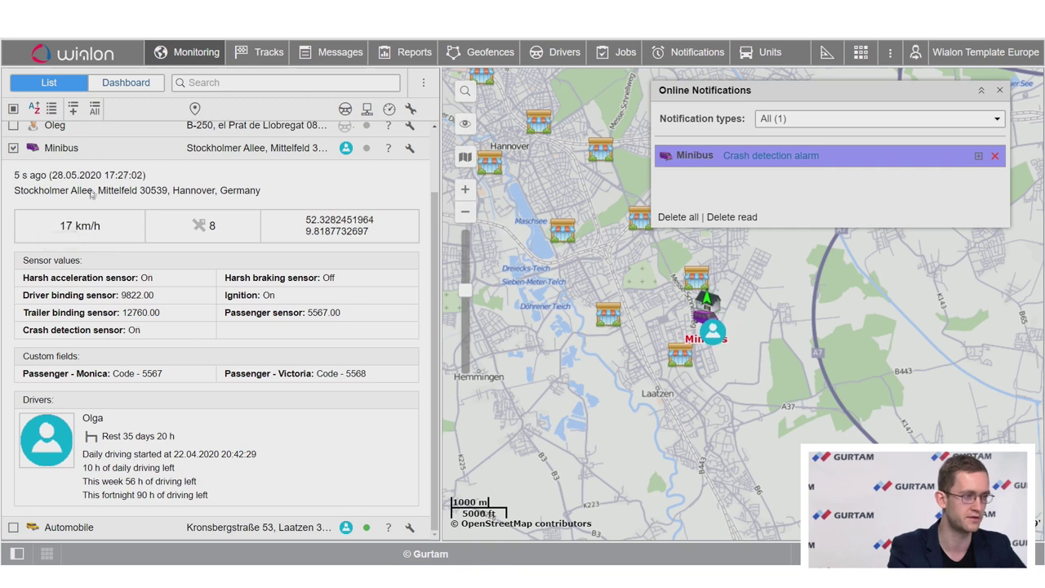
left_click(408, 151)
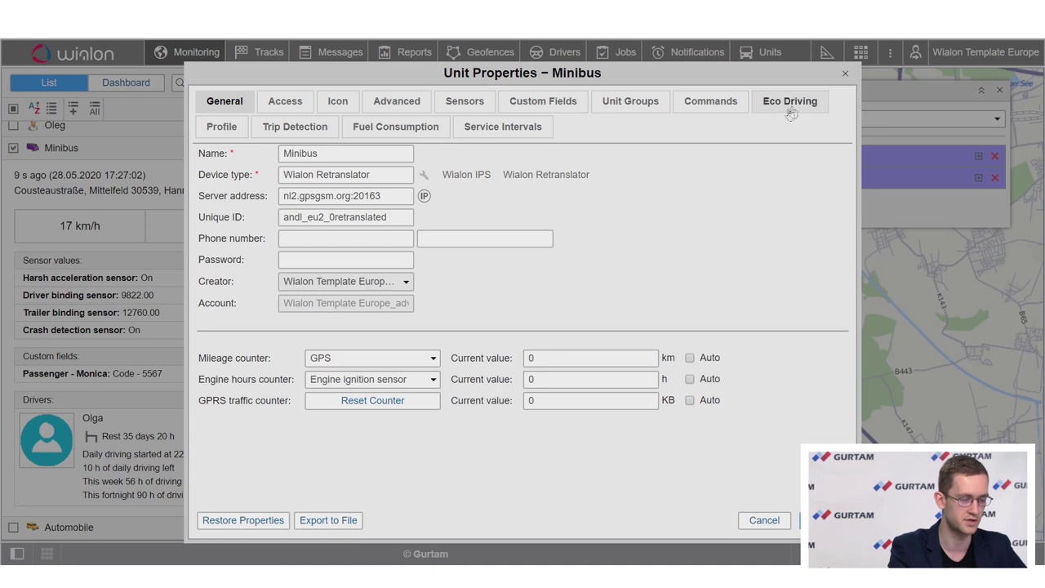
left_click(791, 111)
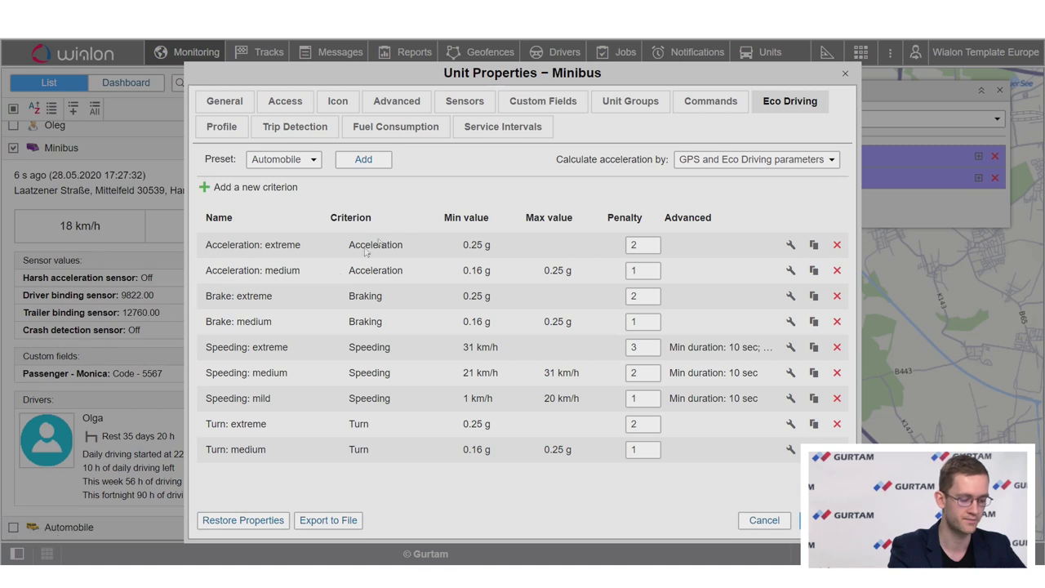
left_click(827, 520)
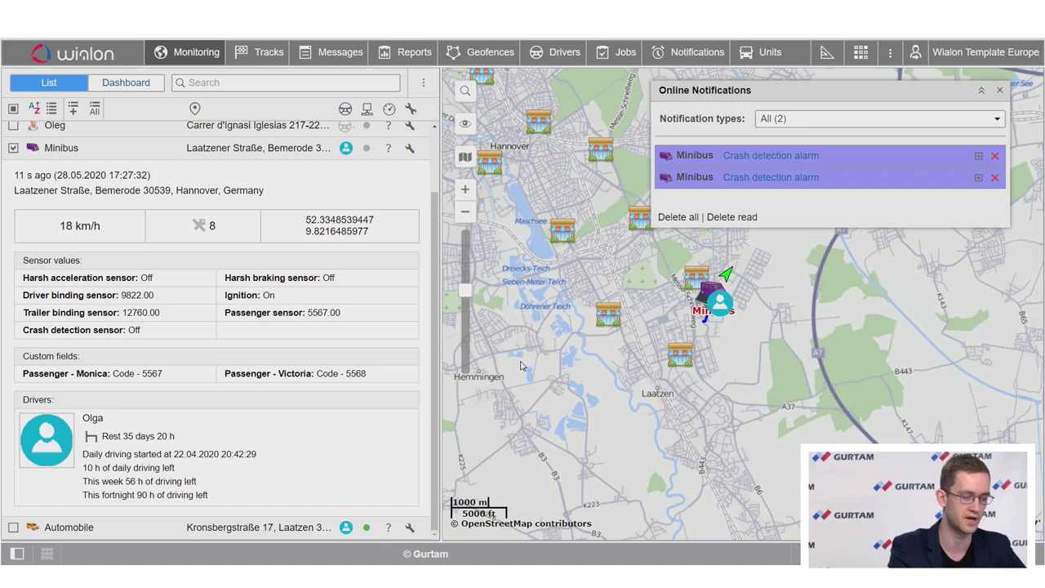
- Run the Combined: Group of Drivers report for Minibus drivers over the previous 1 hour, including current
left_click(406, 51)
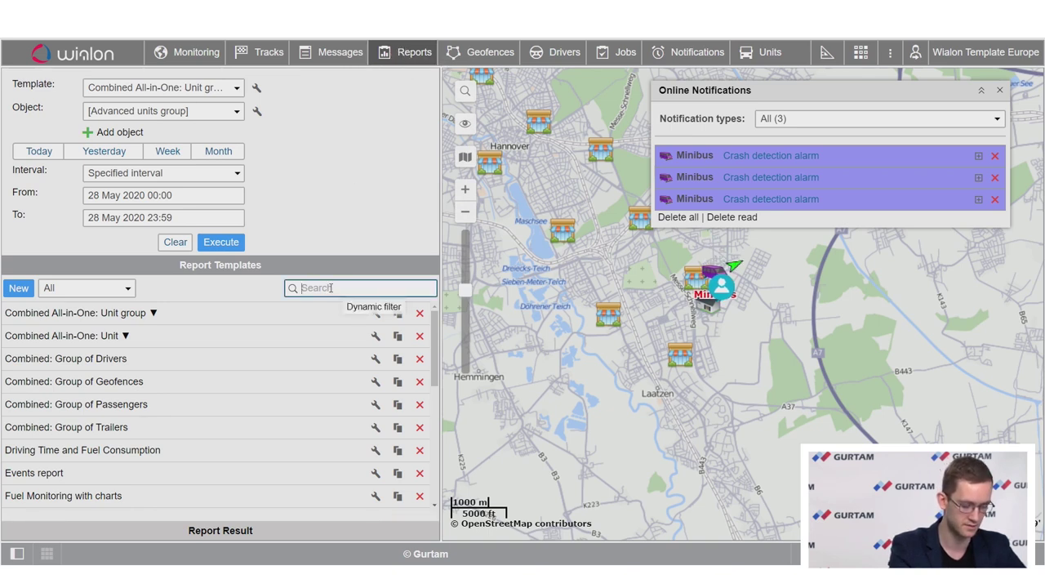
type("driv")
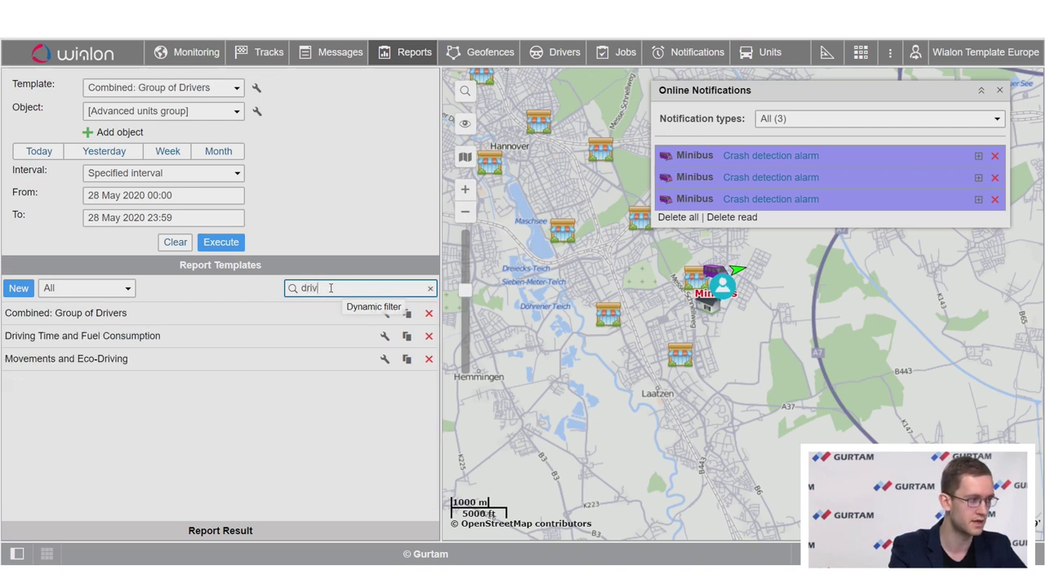
left_click(98, 303)
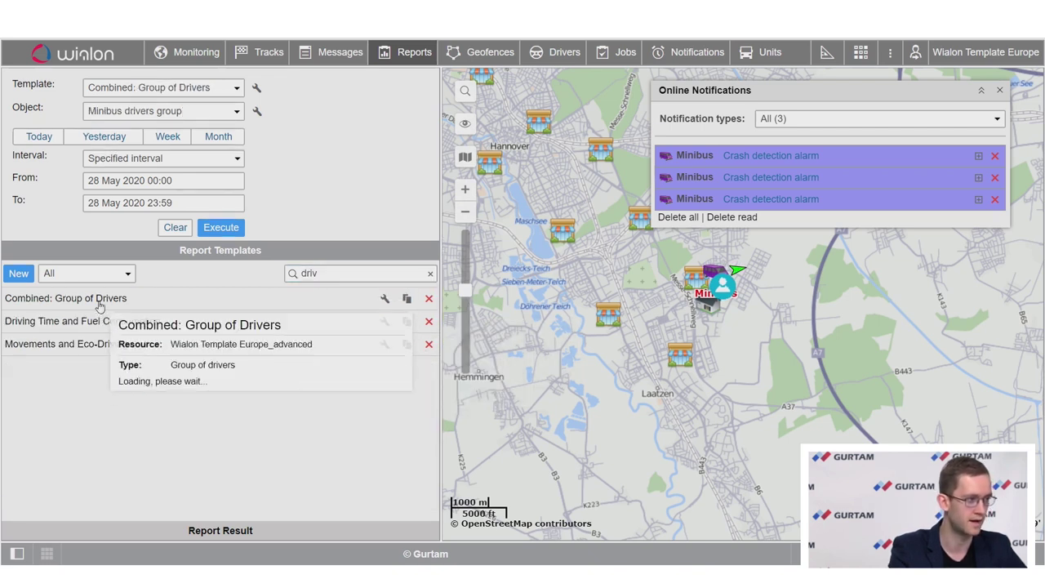
left_click(117, 156)
left_click(115, 198)
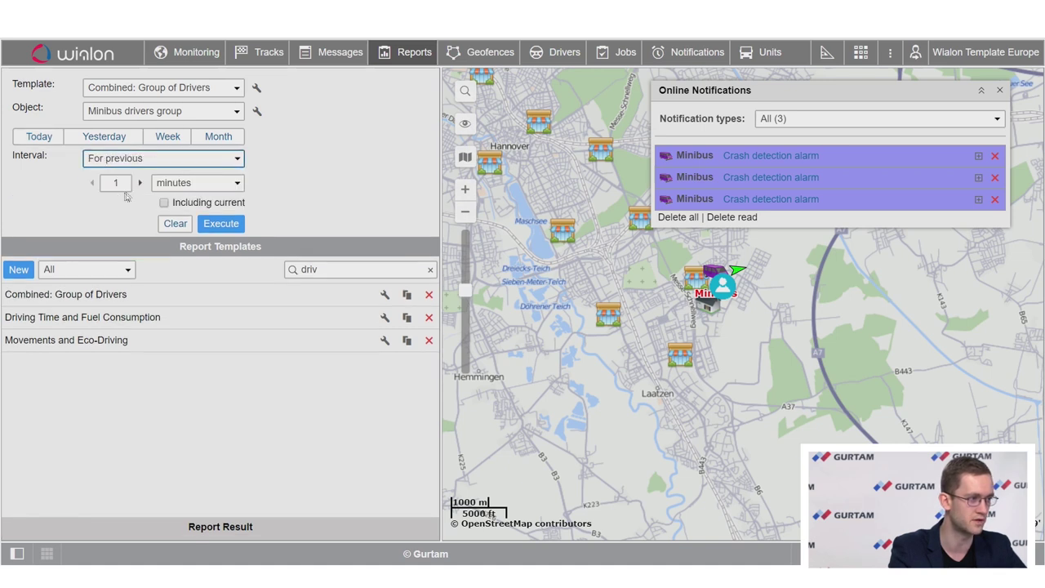
left_click(180, 187)
left_click(169, 210)
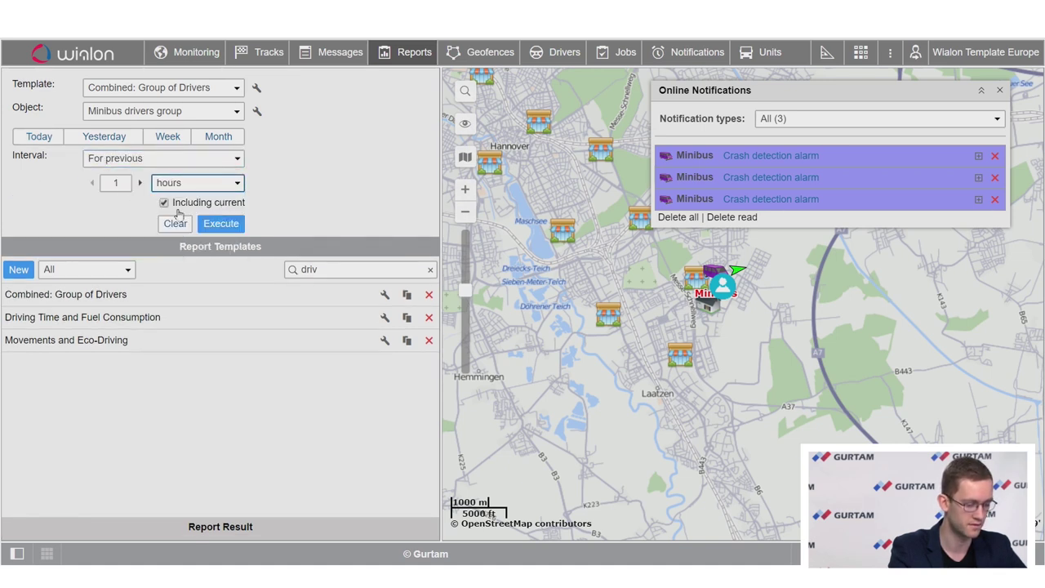
left_click(222, 223)
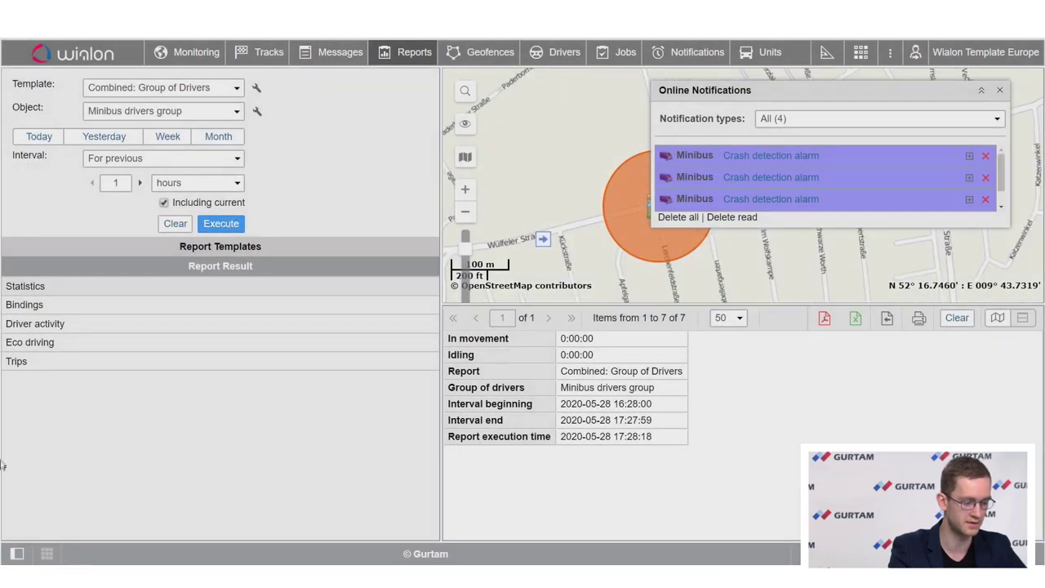
- Show the Eco driving table and highlight the driver's rank 4.5, count 45 and penalties 74
left_click(82, 346)
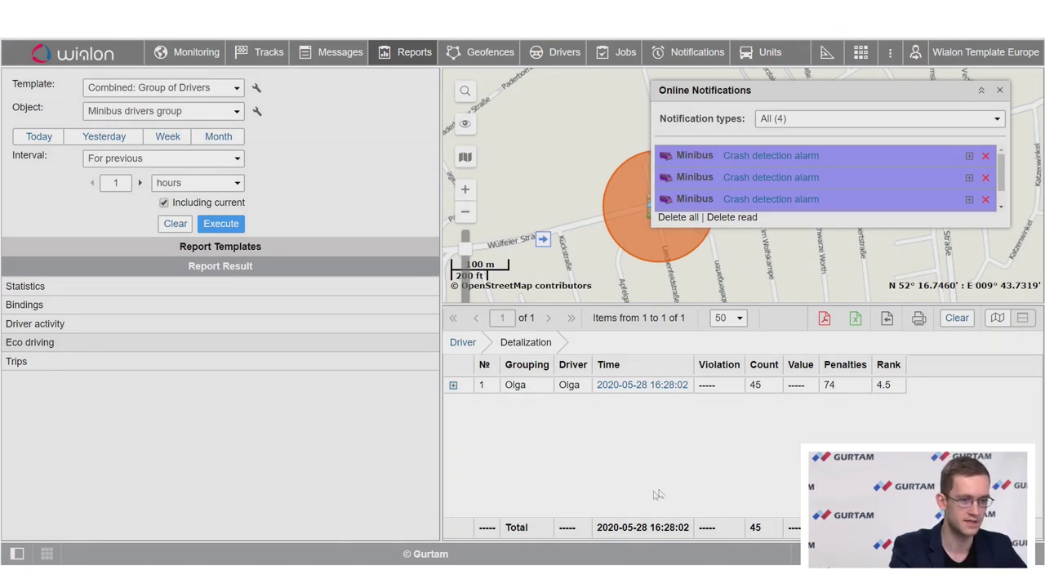
left_click_drag(898, 389, 877, 389)
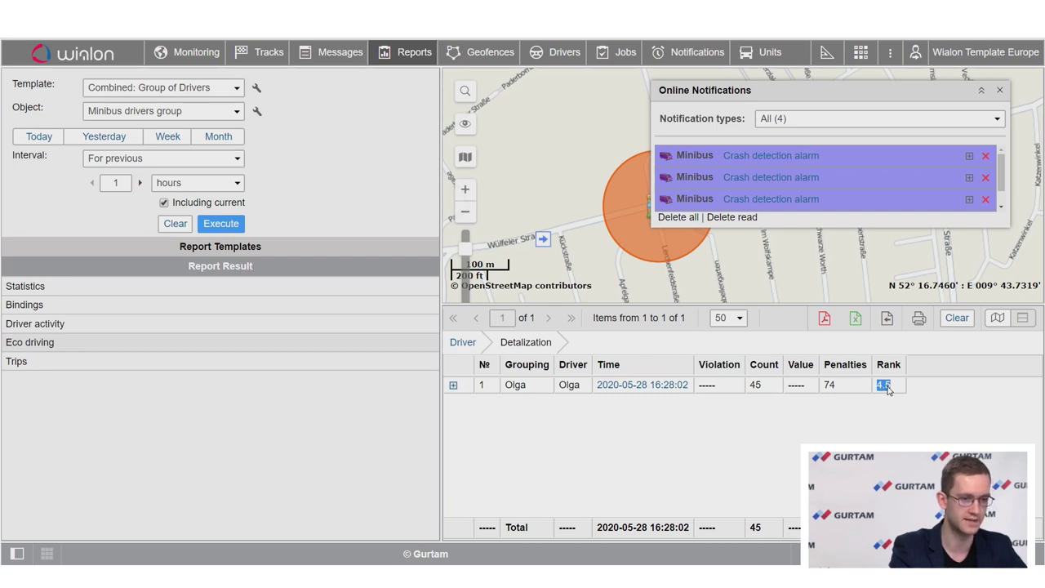
left_click_drag(762, 387, 755, 389)
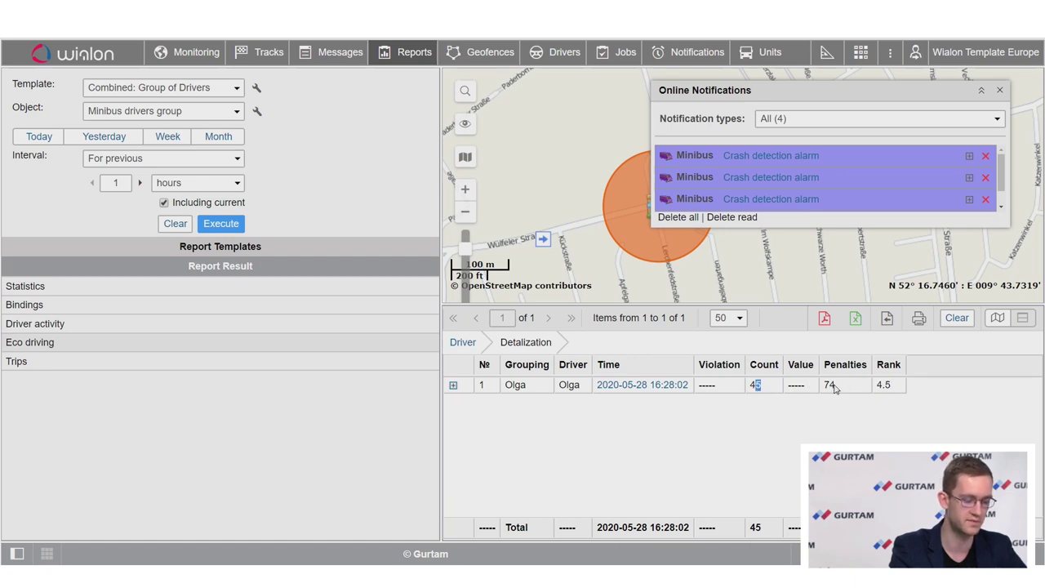
left_click_drag(826, 390, 837, 391)
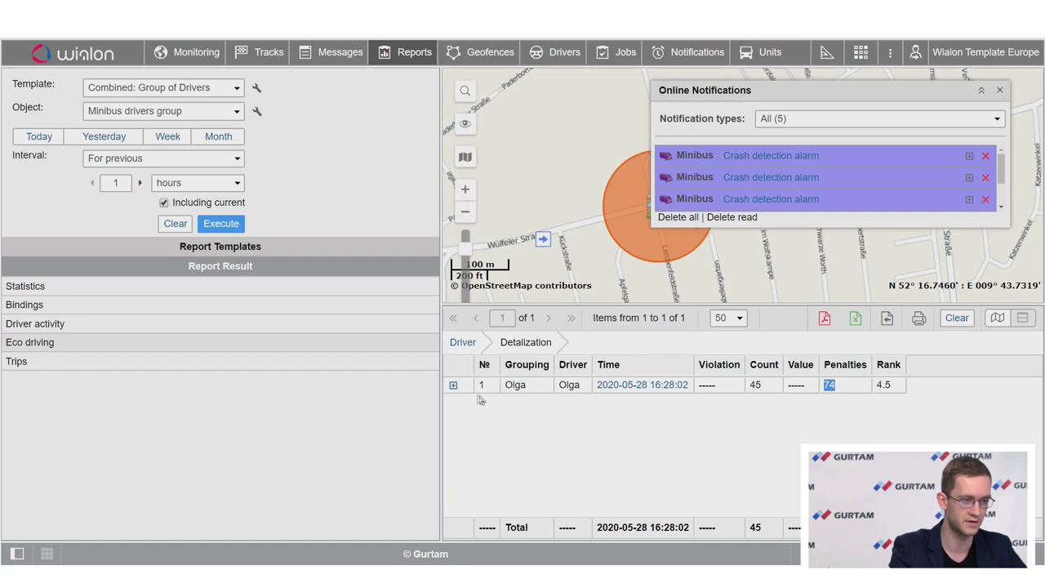
- Expand the driver's row to review the individual violations, then collapse it
left_click(453, 385)
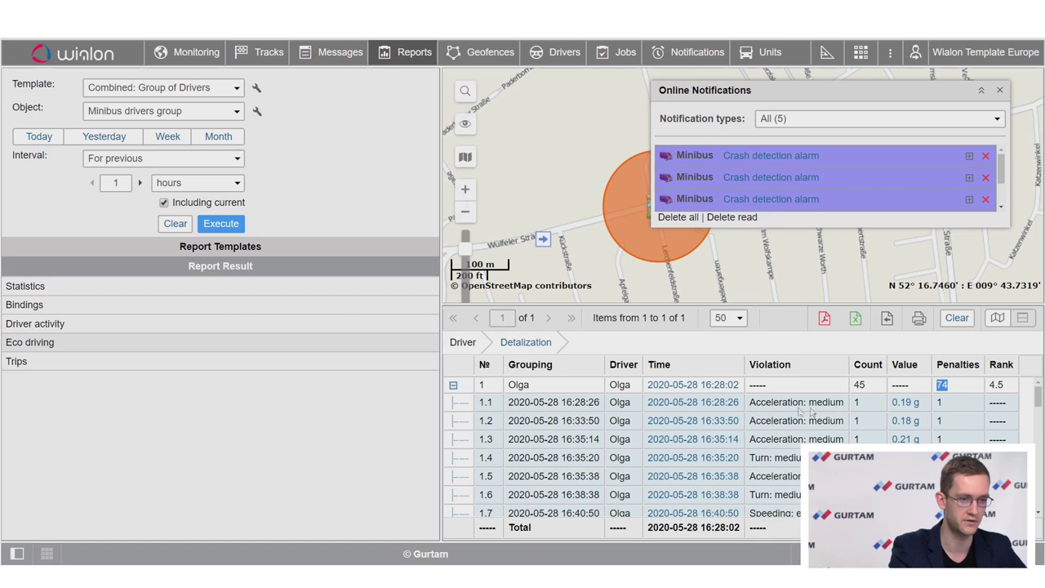
scroll(805, 417, "down", 3)
scroll(864, 384, "up", 3)
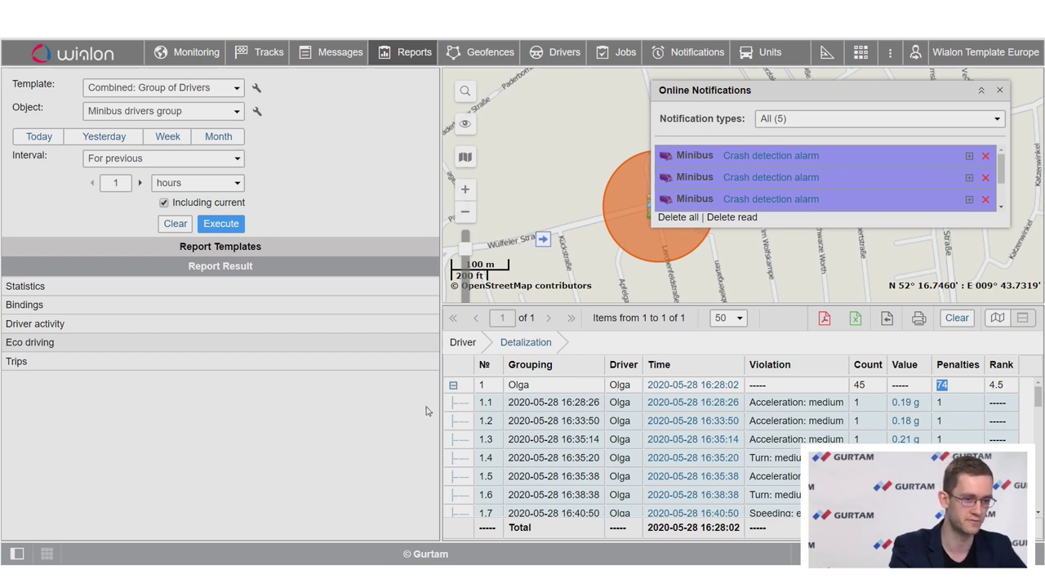
left_click(453, 386)
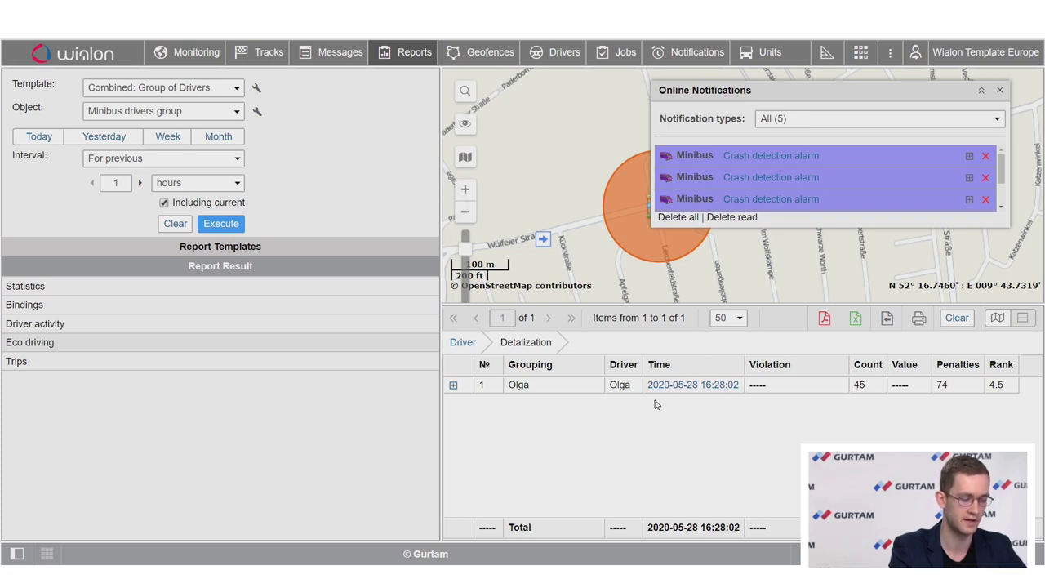
- View the list of four drivers, then return to monitoring the Minibus unit
left_click(545, 58)
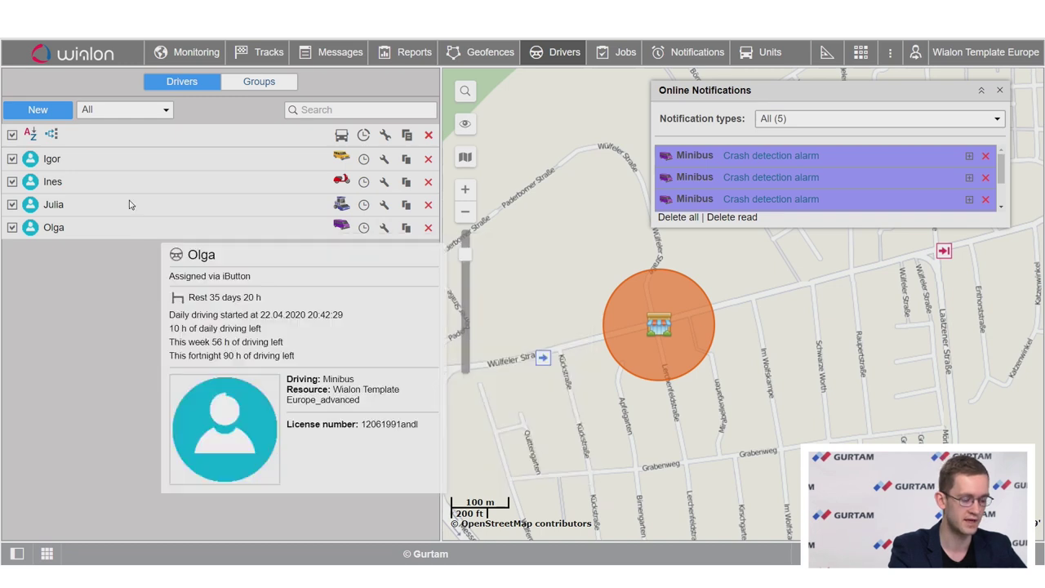
mouse_move(131, 204)
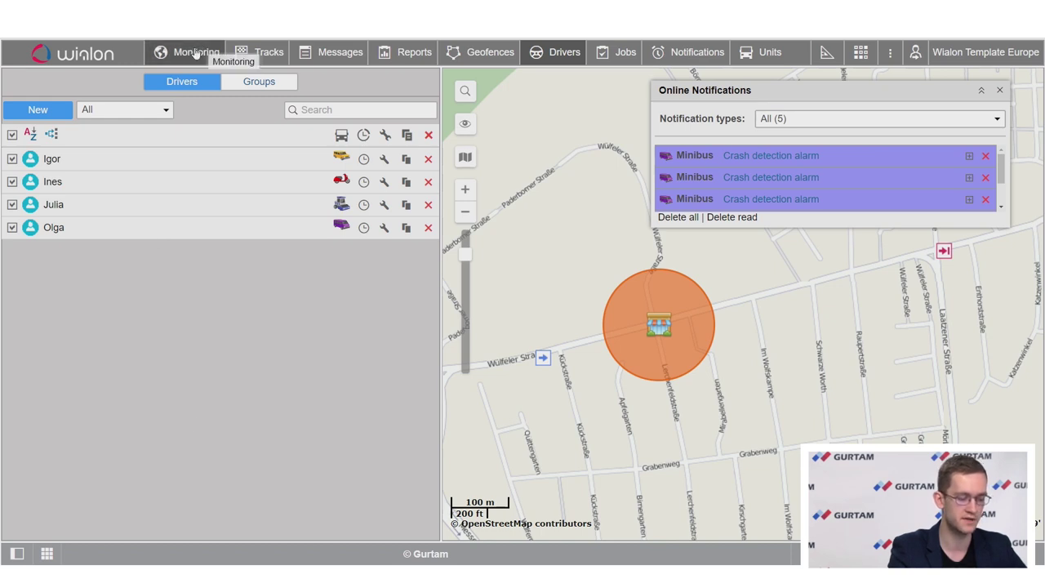
left_click(196, 52)
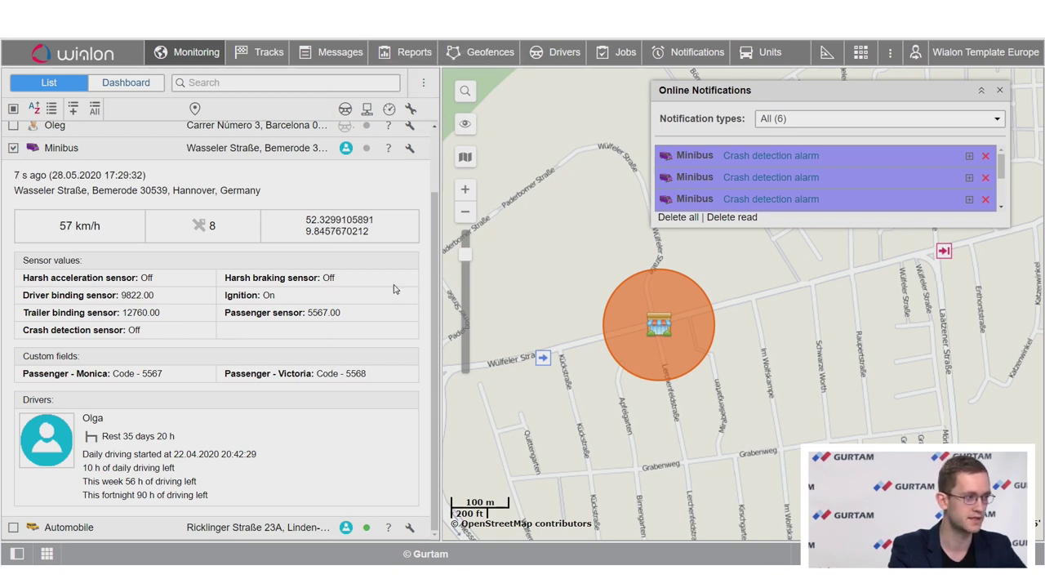
left_click(33, 151)
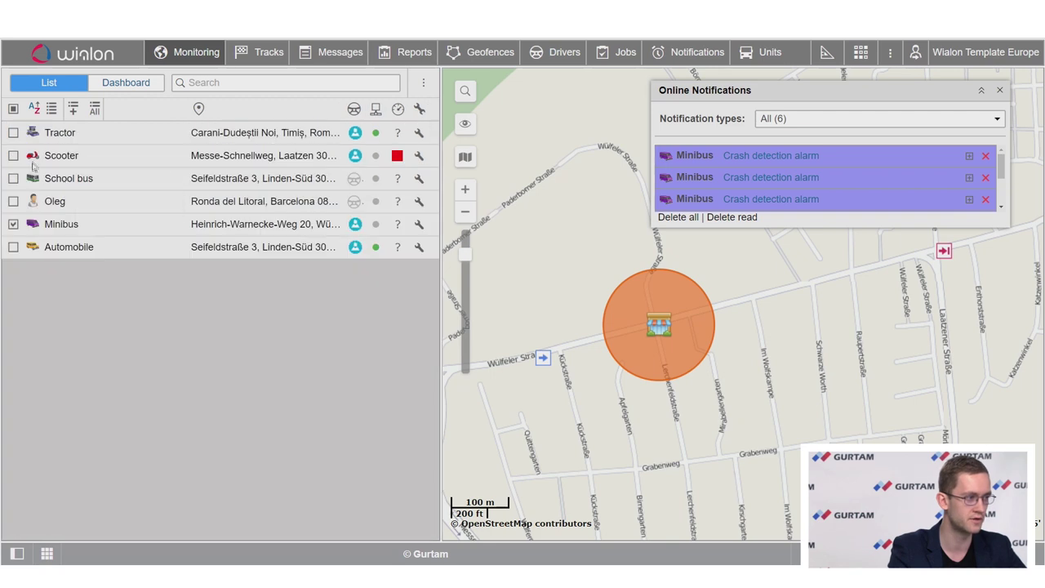
left_click(32, 159)
left_click(13, 141)
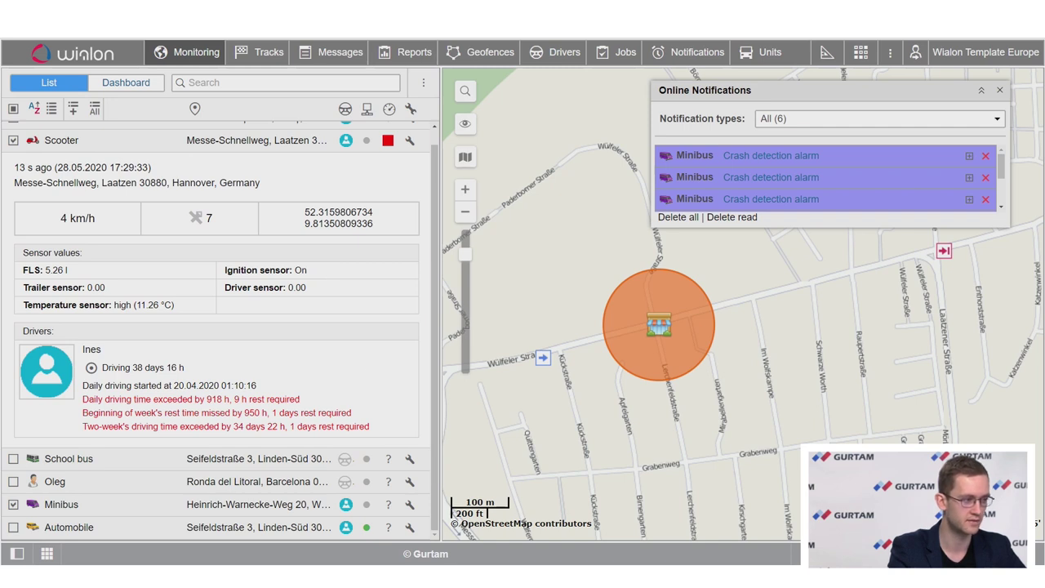
left_click_drag(174, 306, 30, 305)
left_click(143, 309)
mouse_move(390, 142)
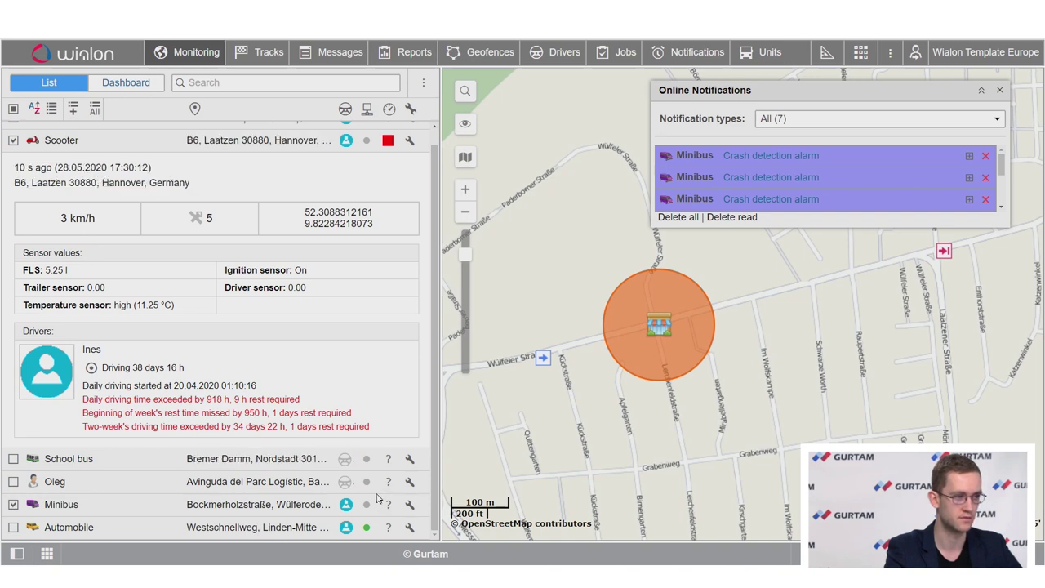
left_click(410, 503)
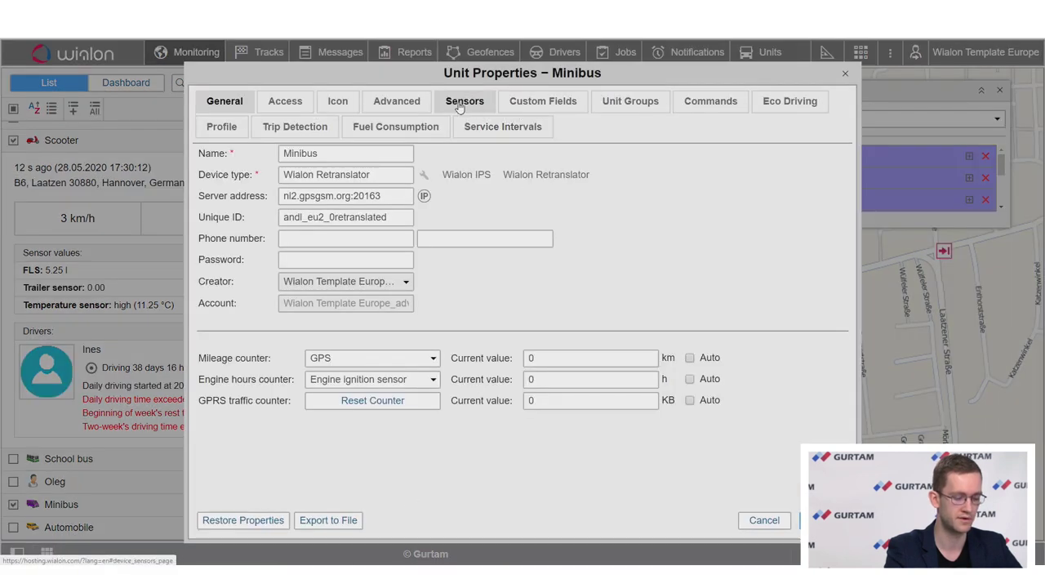
left_click(461, 106)
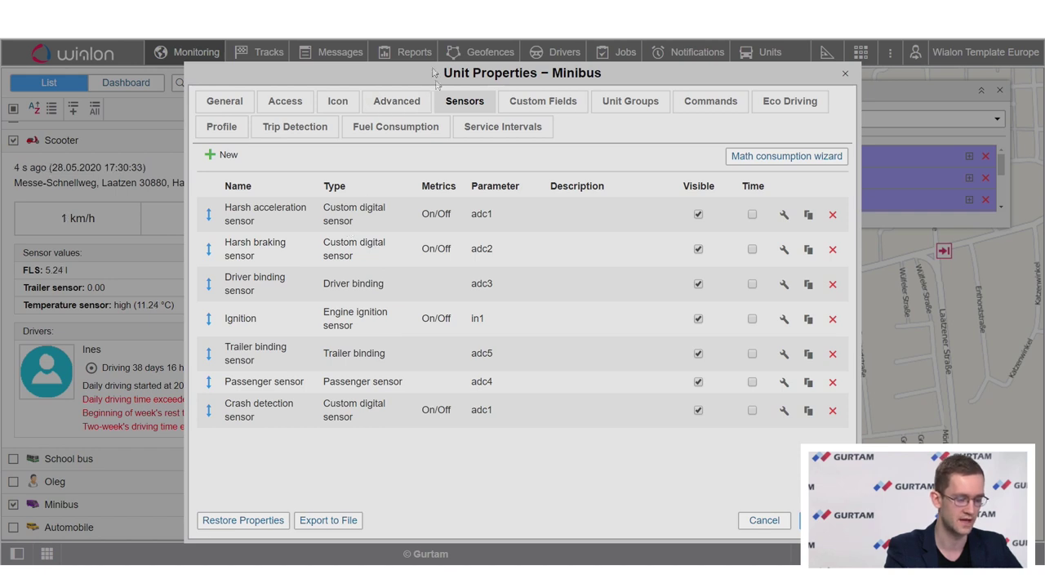
left_click(846, 75)
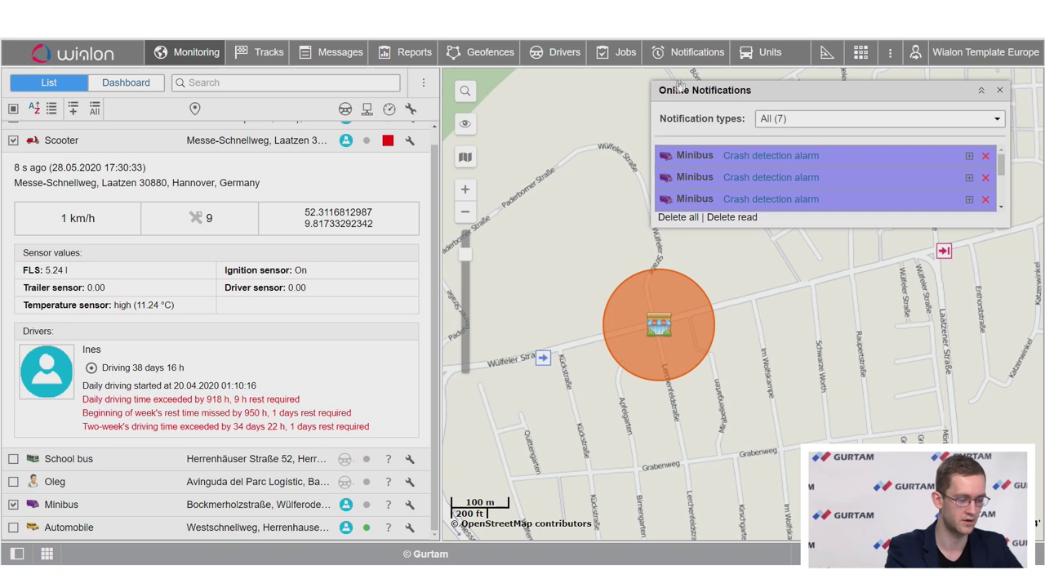
- Bring up the notifications list and browse it to find Crash detection alarm
left_click(688, 57)
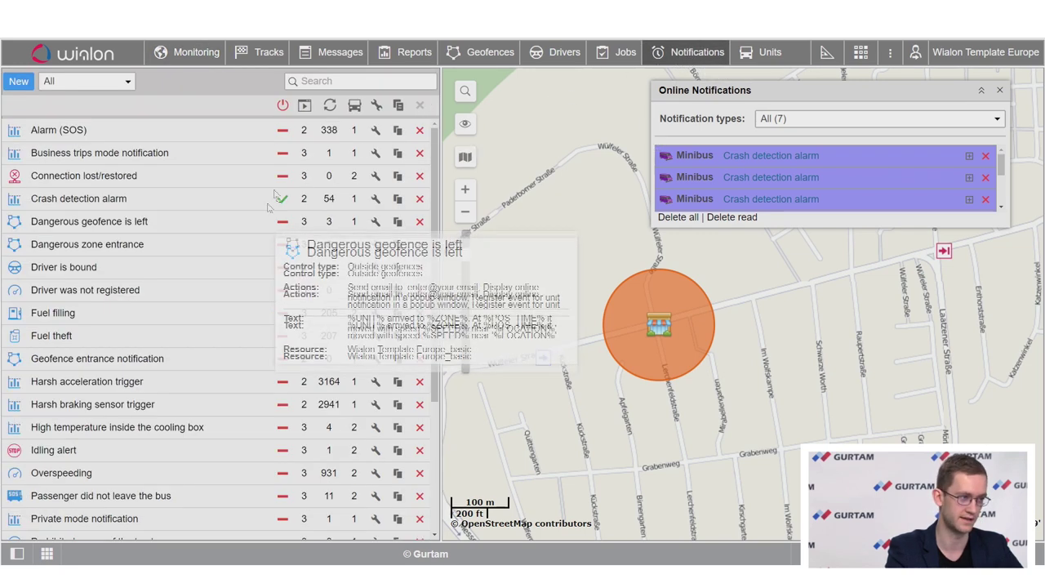
mouse_move(242, 193)
scroll(237, 196, "down", 2)
scroll(229, 229, "up", 2)
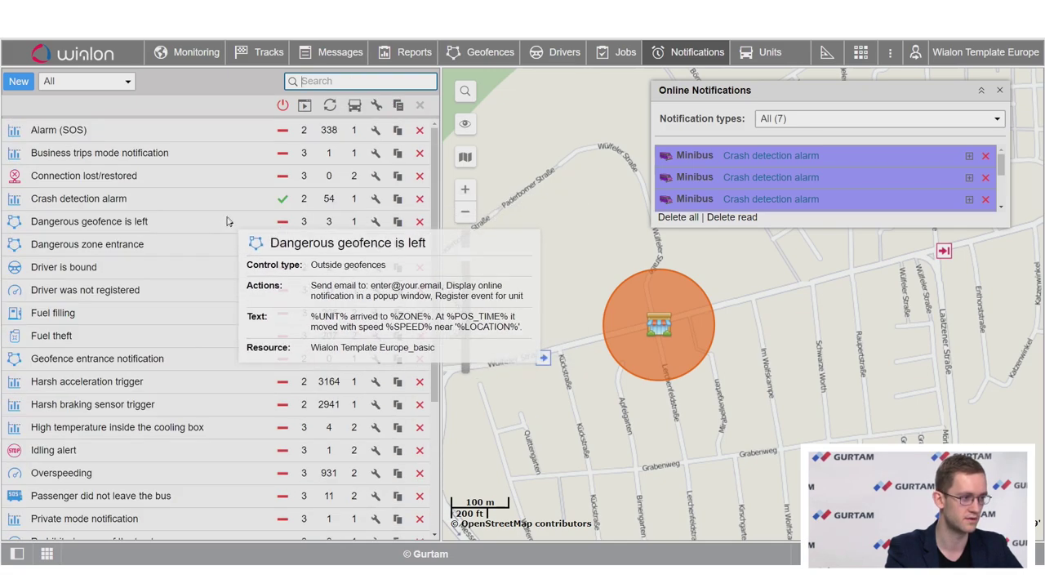
scroll(114, 220, "down", 3)
scroll(144, 236, "up", 3)
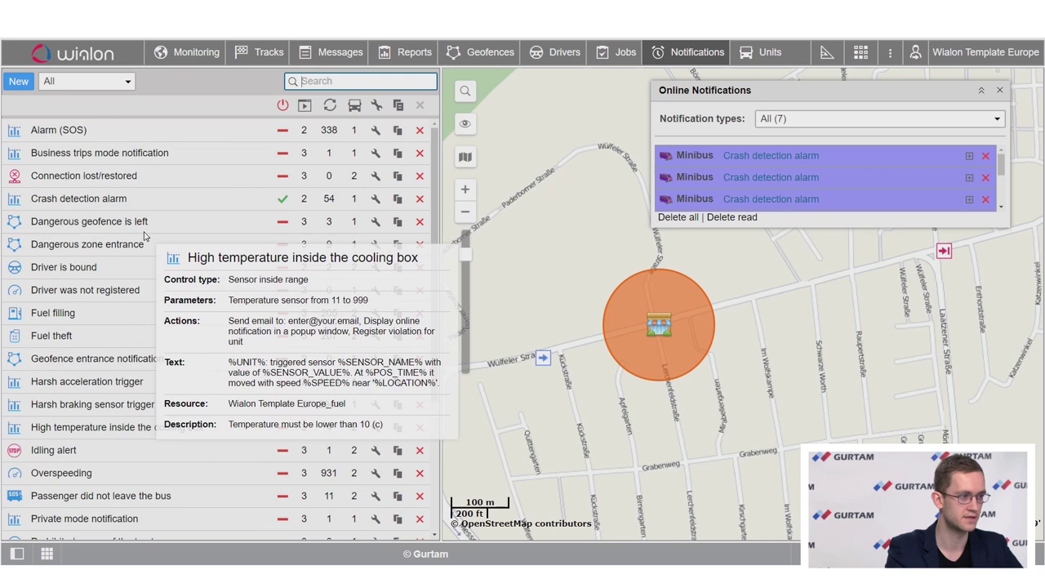
mouse_move(197, 201)
- Edit Crash detection alarm, reviewing its trigger type, sensor name and value range limits
left_click(376, 198)
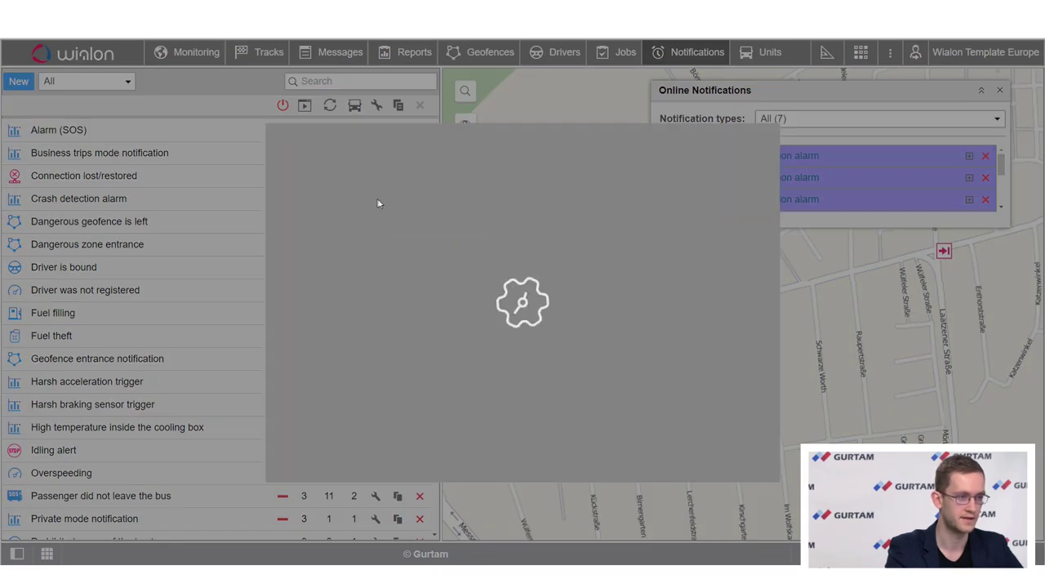
left_click(745, 461)
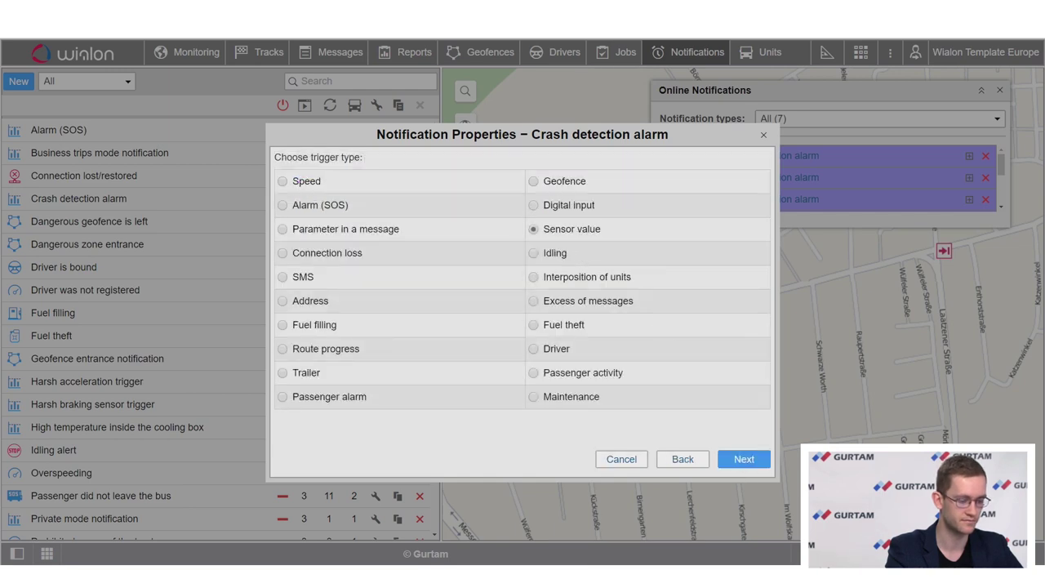
left_click(758, 461)
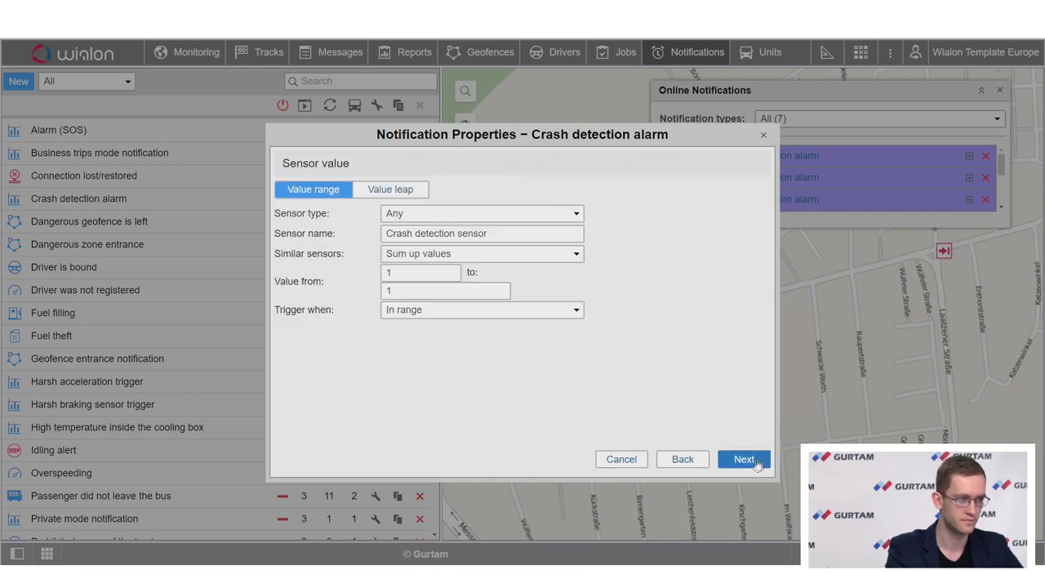
left_click_drag(490, 234, 389, 233)
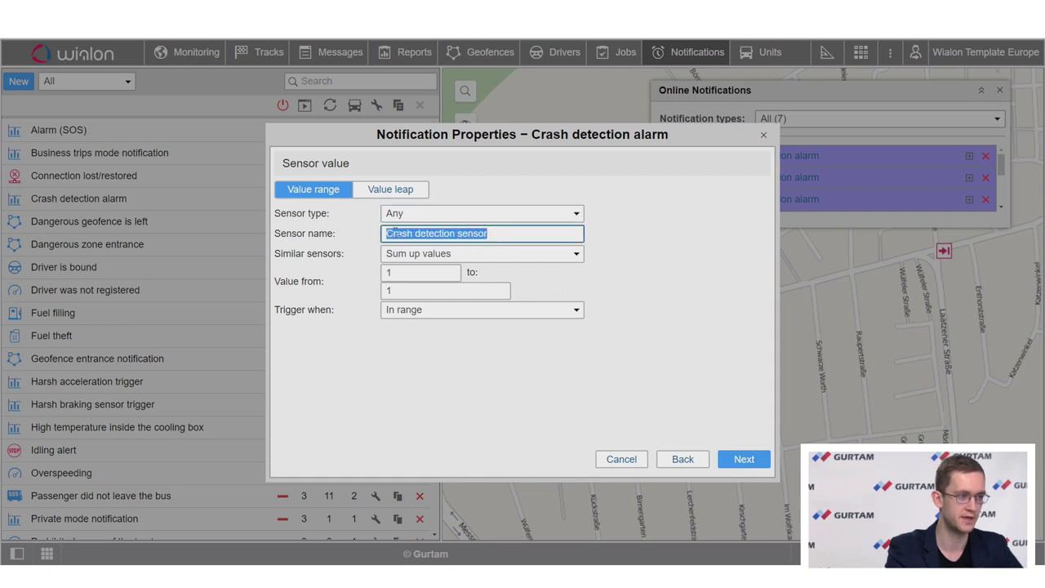
left_click(434, 234)
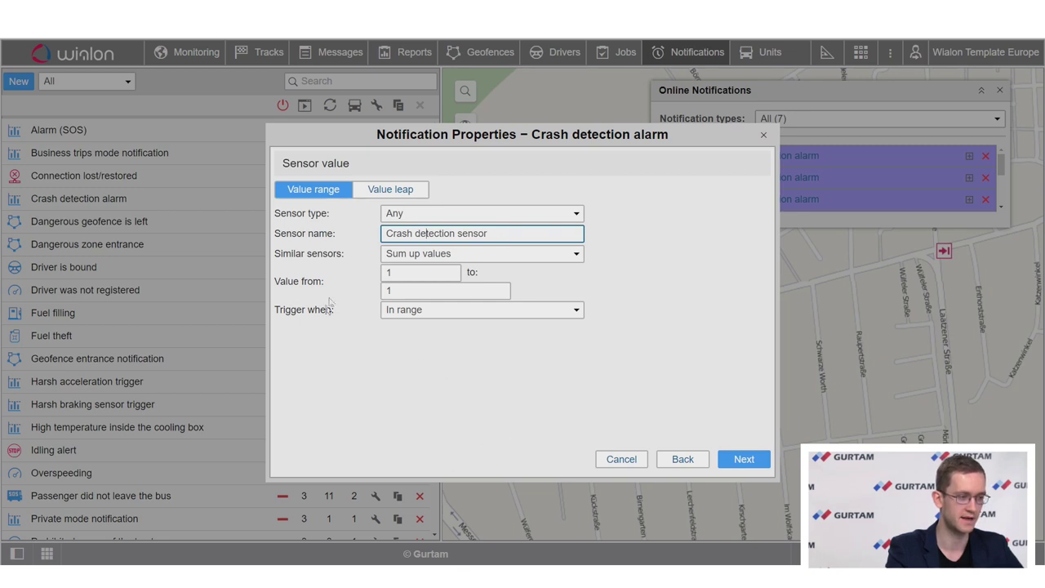
left_click(397, 276)
left_click(399, 291)
left_click(397, 276)
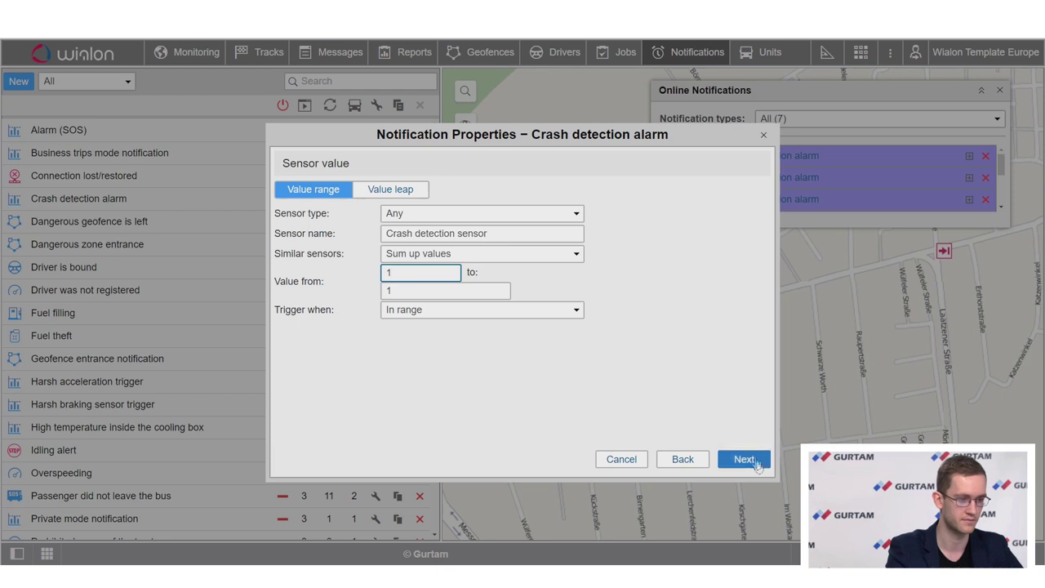
- Review the alarm's actions and message text, close without changes, and enlarge the online alerts panel to five rows
left_click(739, 460)
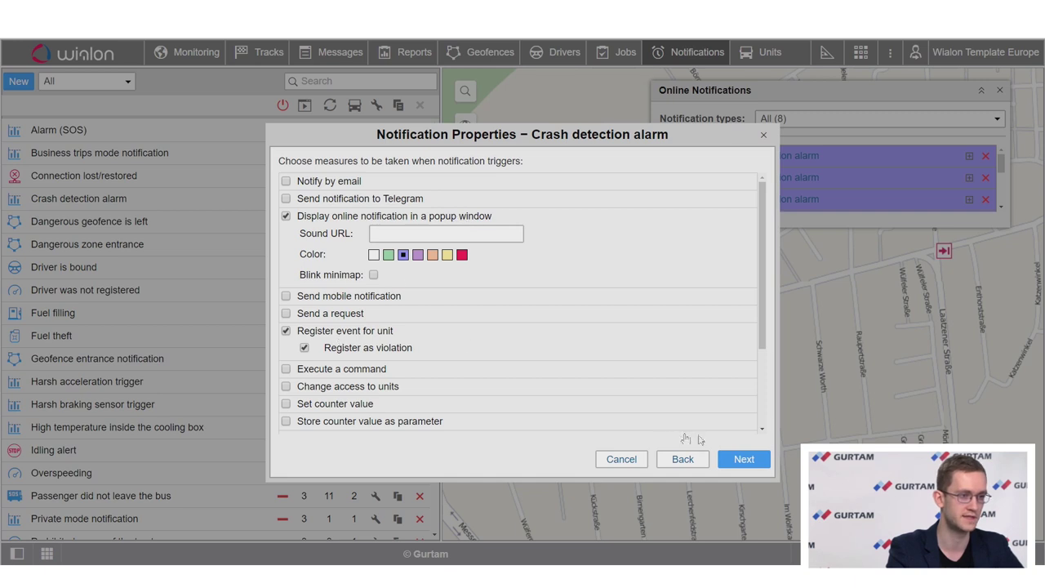
left_click(736, 464)
left_click_drag(743, 181, 311, 190)
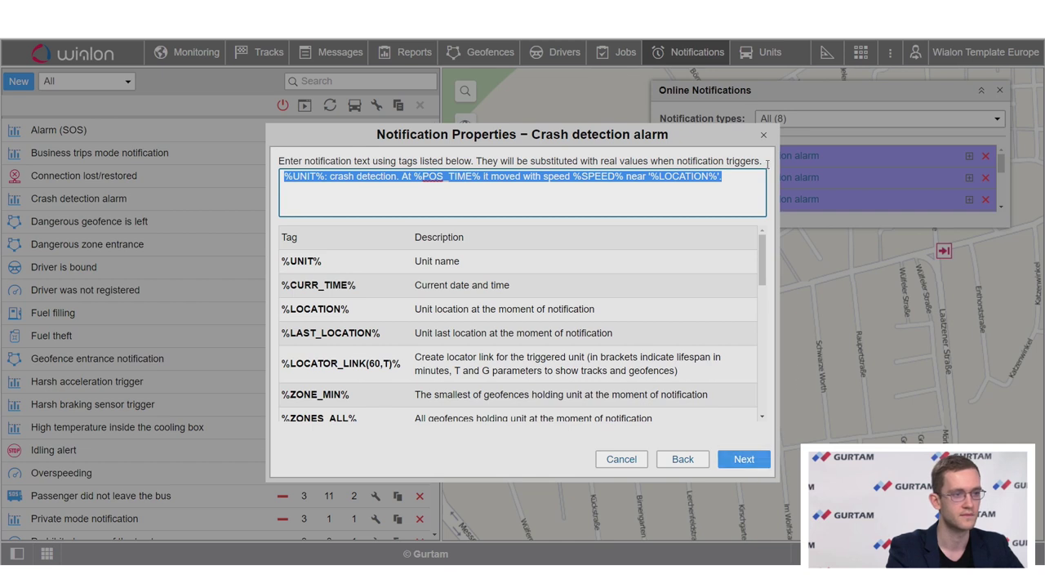
left_click(763, 139)
left_click_drag(782, 220, 785, 268)
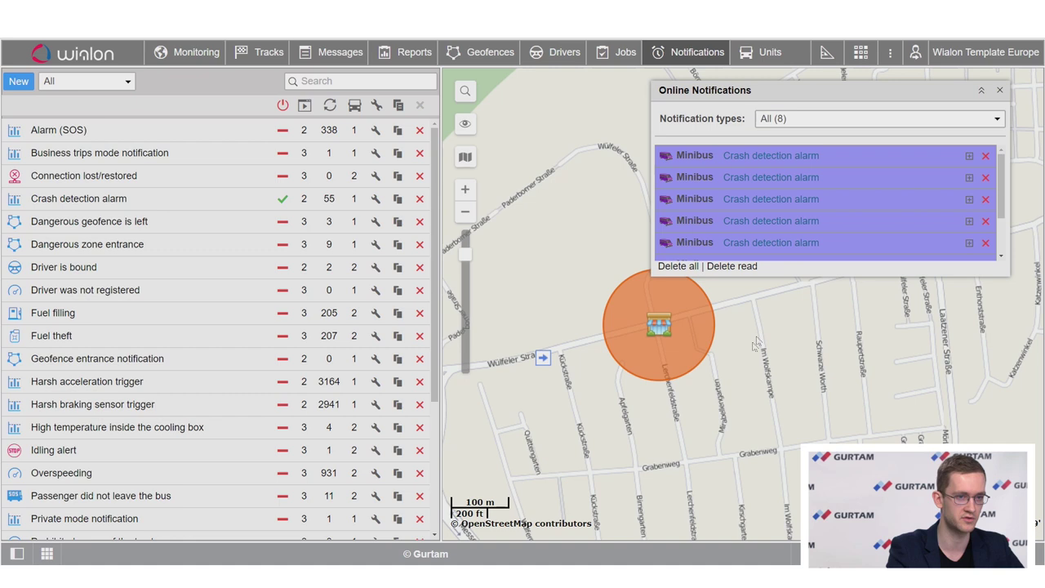
- Expand the two newest Minibus crash alarms to read their messages, leaving 6 online notifications
left_click(969, 156)
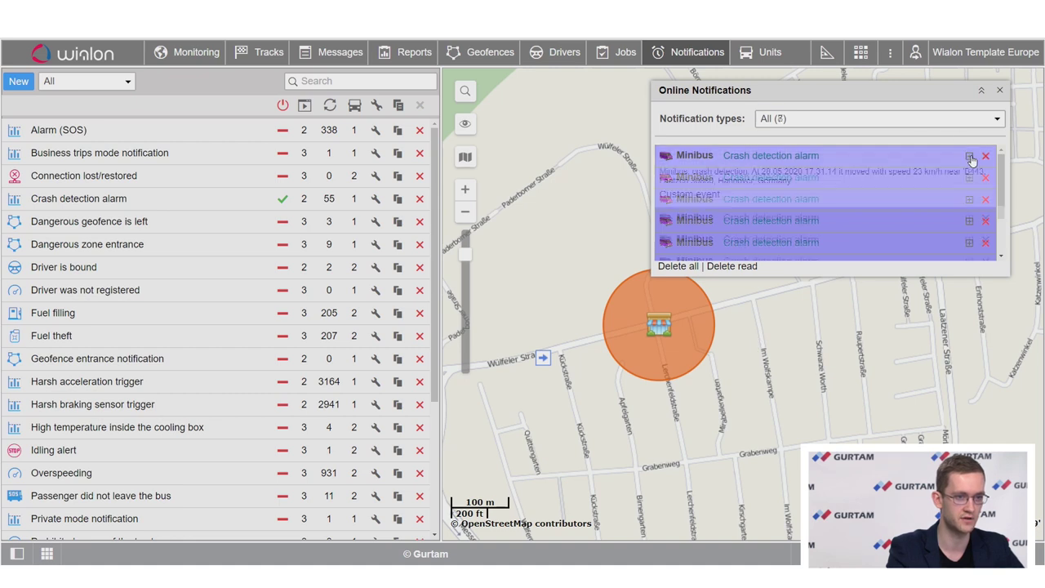
left_click_drag(878, 176, 665, 175)
left_click(970, 157)
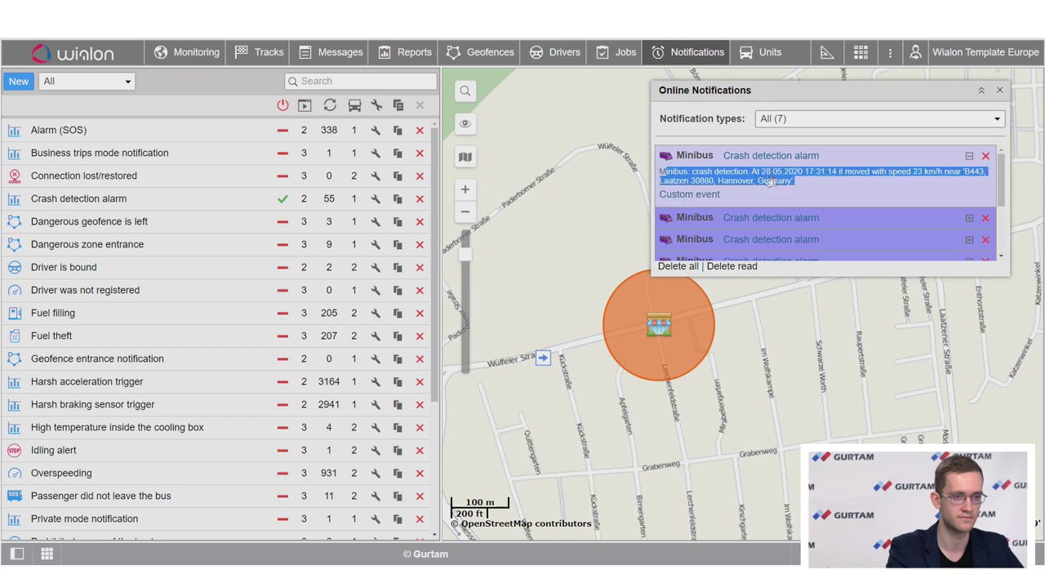
left_click(969, 218)
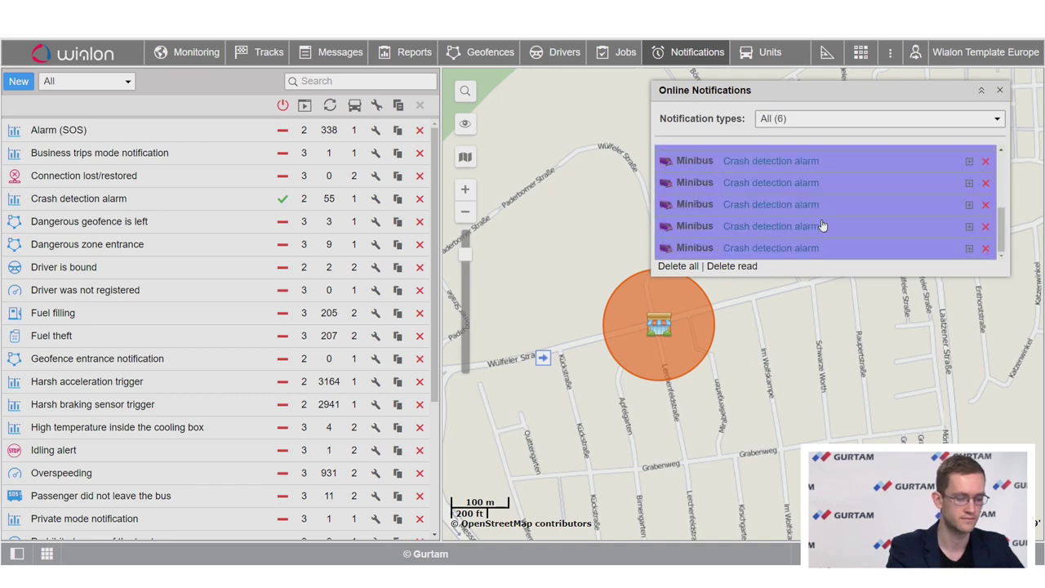
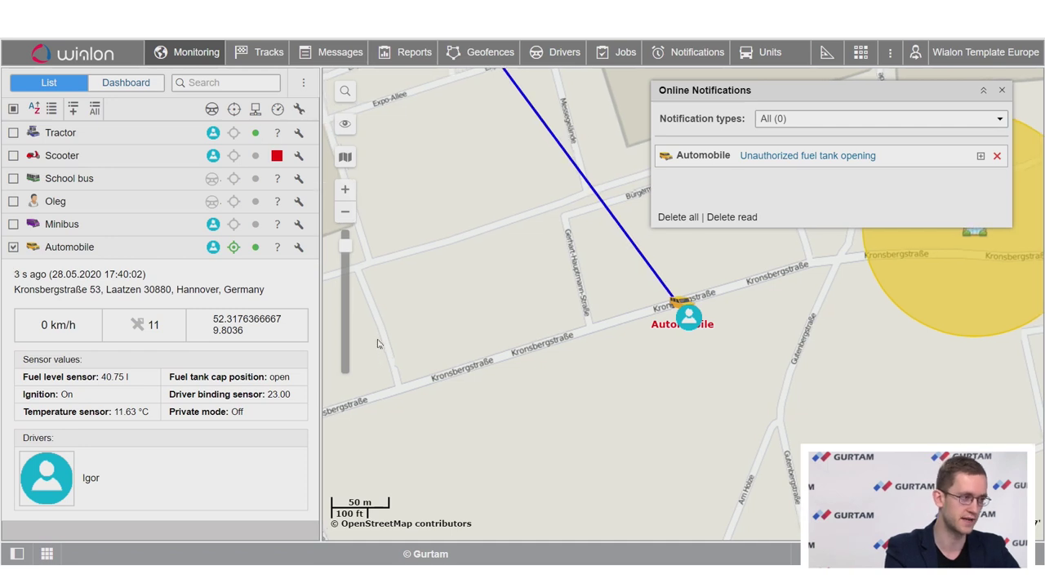
- Open the Automobile unit's properties and review its sensors and fuel fill/theft thresholds (20 l, 10 l)
left_click(297, 248)
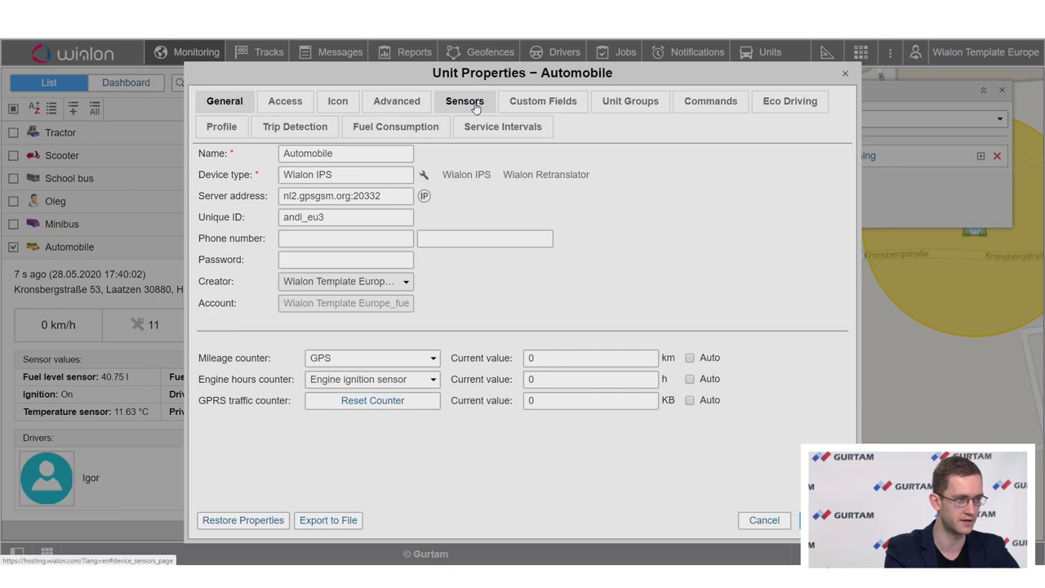
left_click(474, 107)
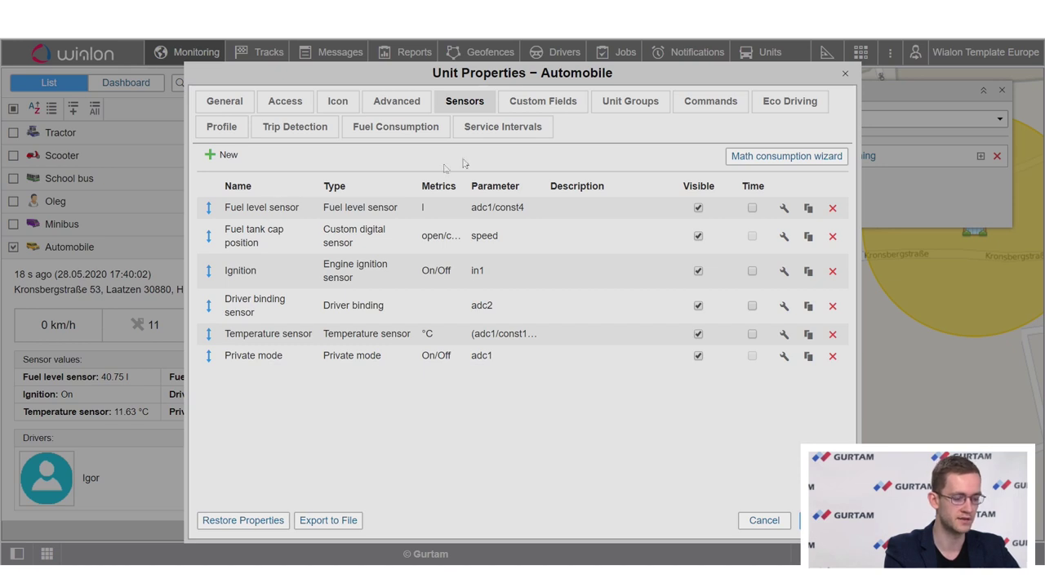
left_click(408, 130)
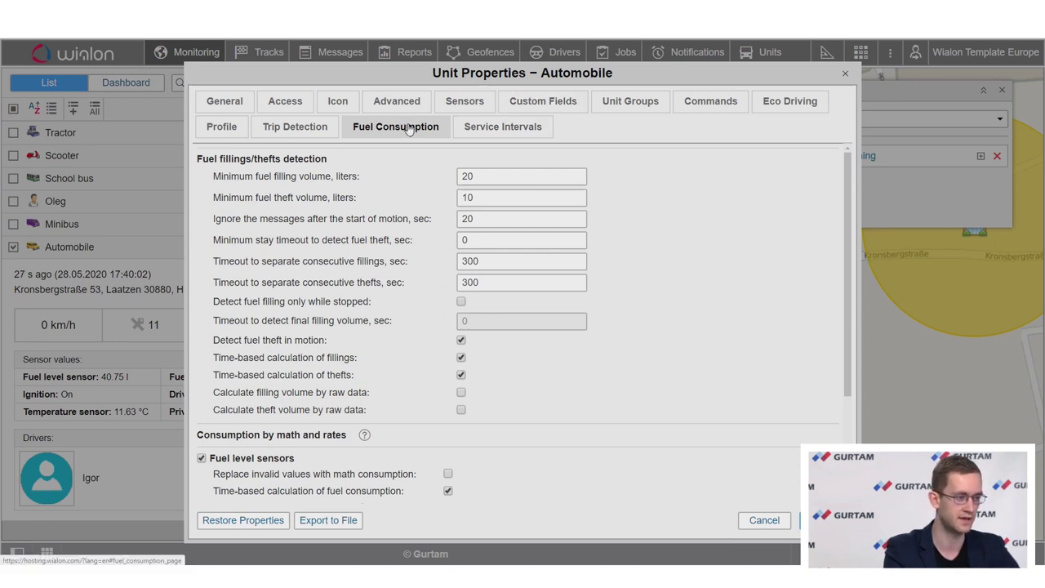
- Inspect the fuel level filtration value, then cancel the Automobile properties without saving
scroll(253, 392, "down", 3)
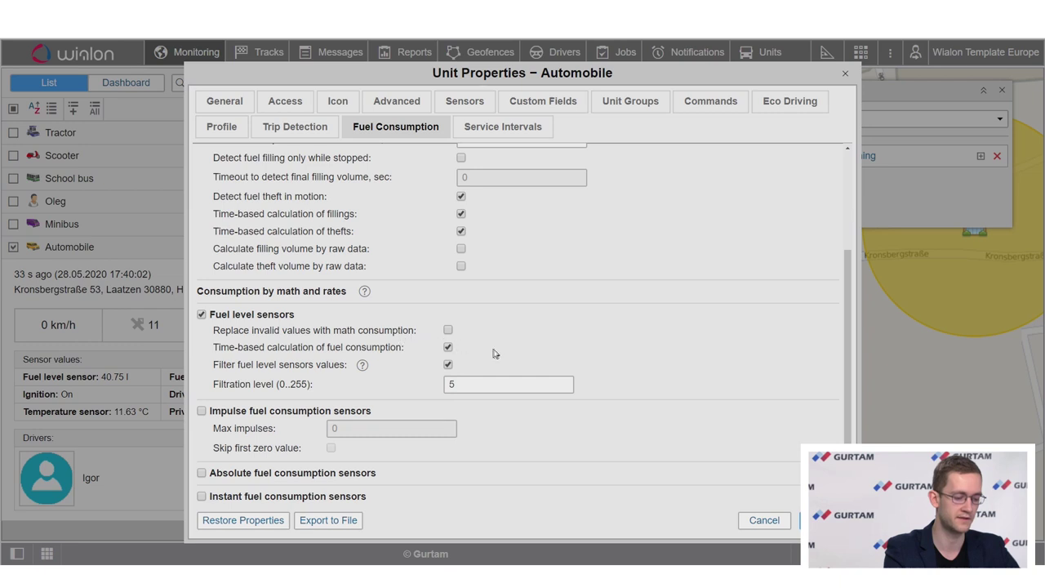
left_click(525, 384)
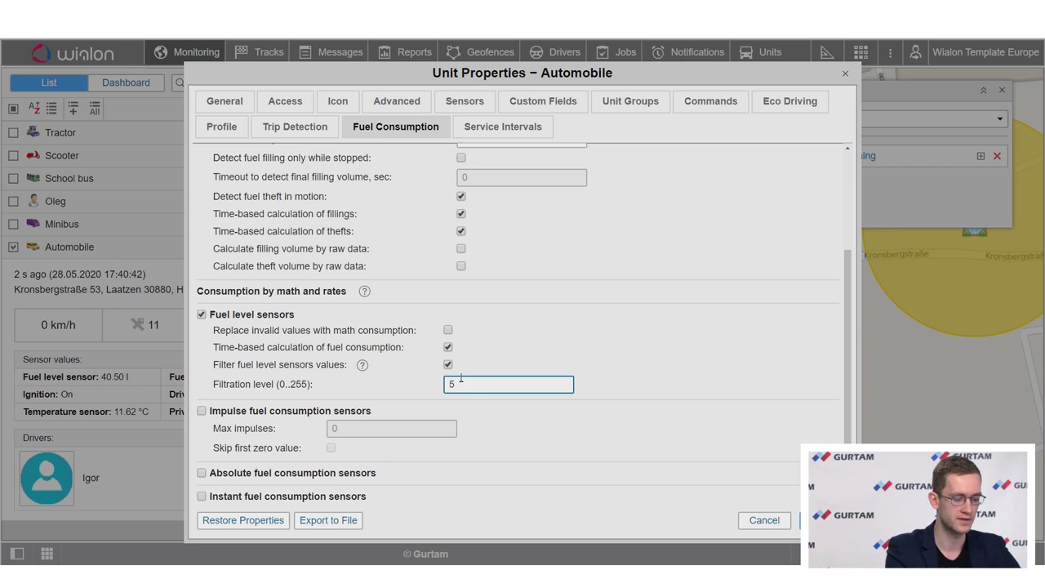
left_click(825, 520)
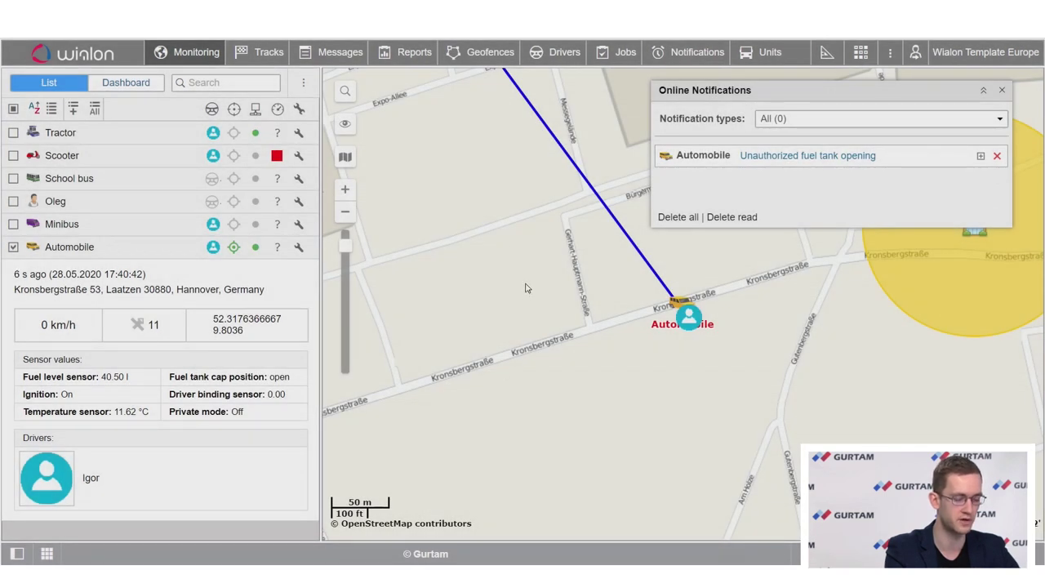
- Execute the Fuel report for Automobile and scroll its trip table sideways to the 119 km, 110 l totals
left_click(419, 60)
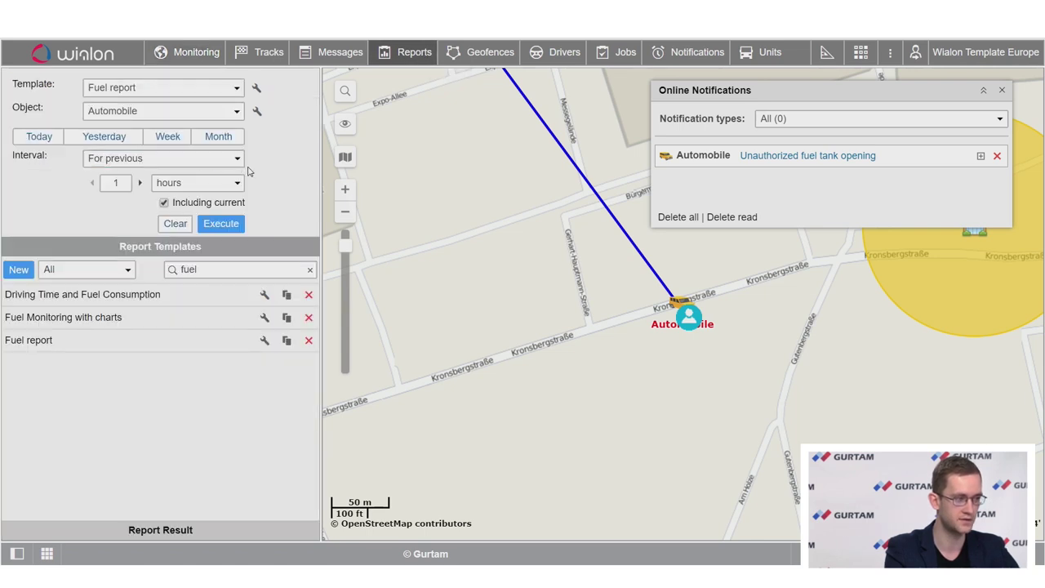
left_click(229, 226)
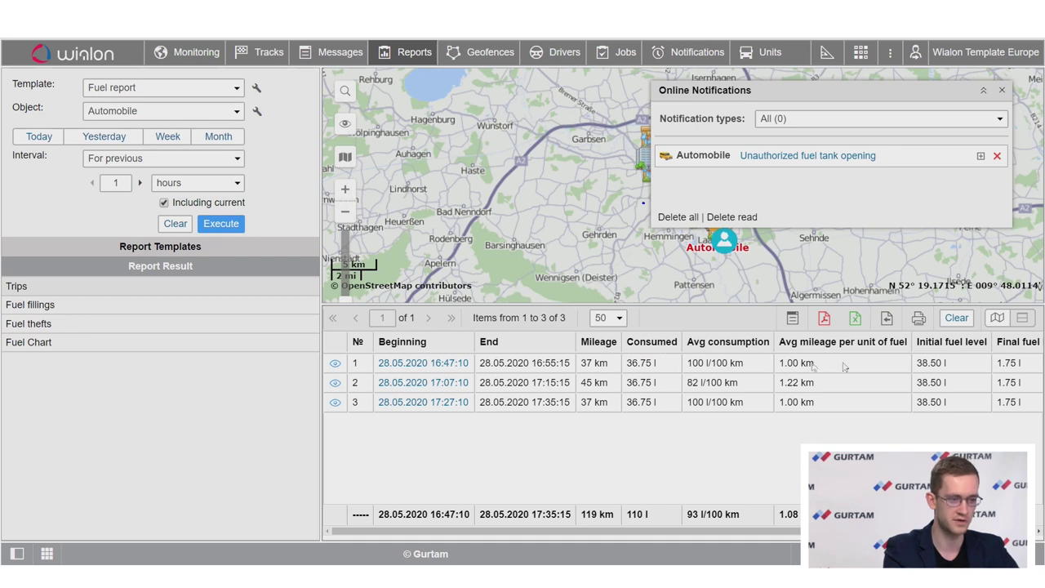
left_click_drag(743, 532, 771, 532)
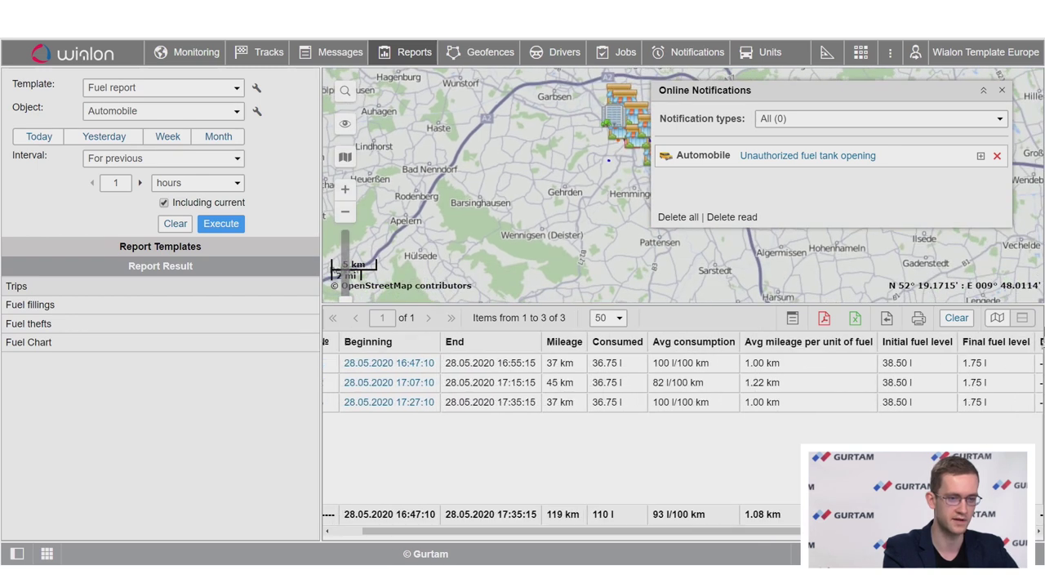
scroll(1034, 356, "right", 1)
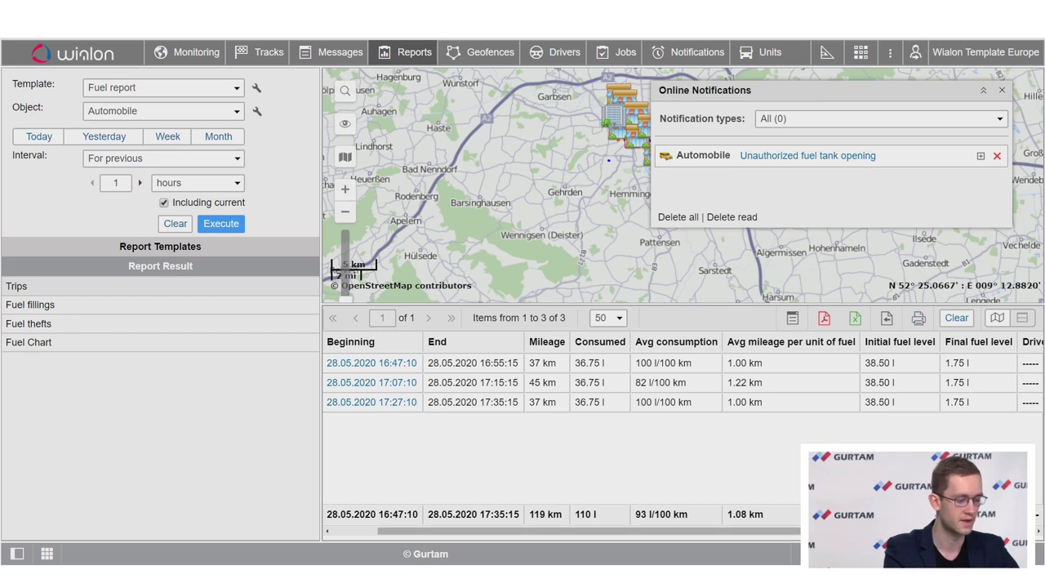
left_click_drag(653, 532, 604, 527)
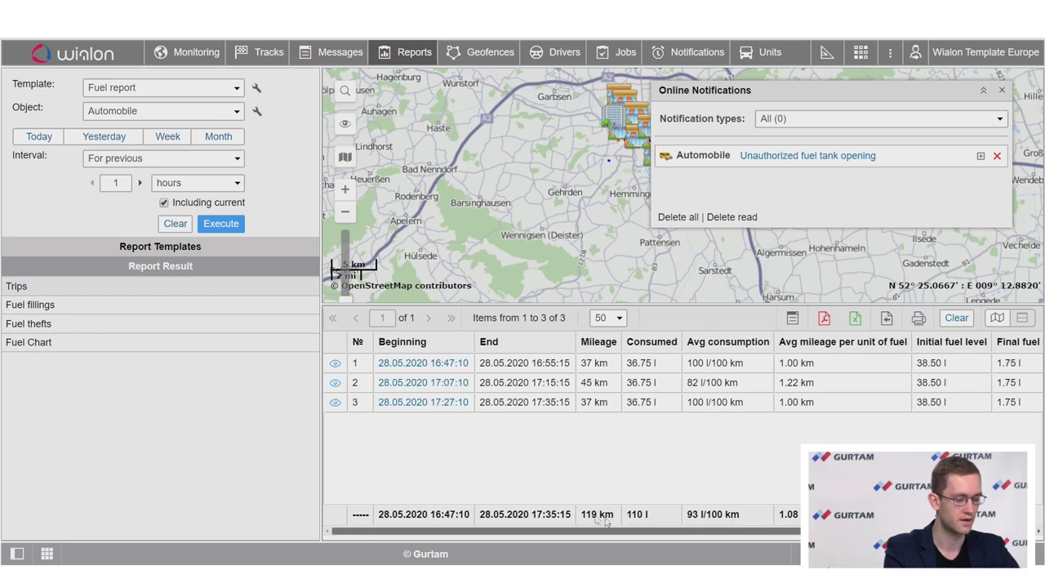
- Step through the report's Fuel fillings and Fuel thefts sections to its Fuel Chart
left_click(84, 307)
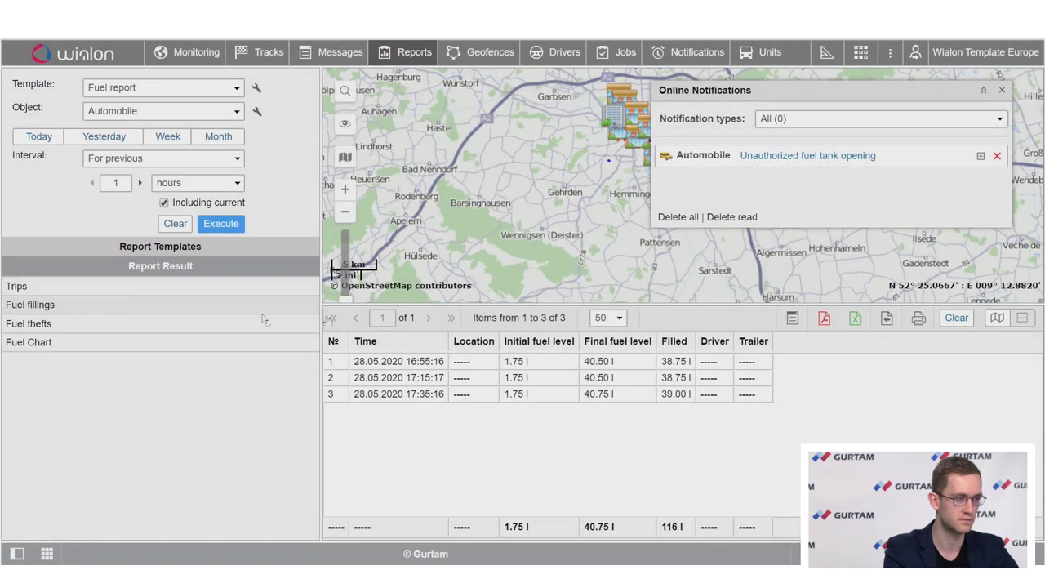
left_click(71, 325)
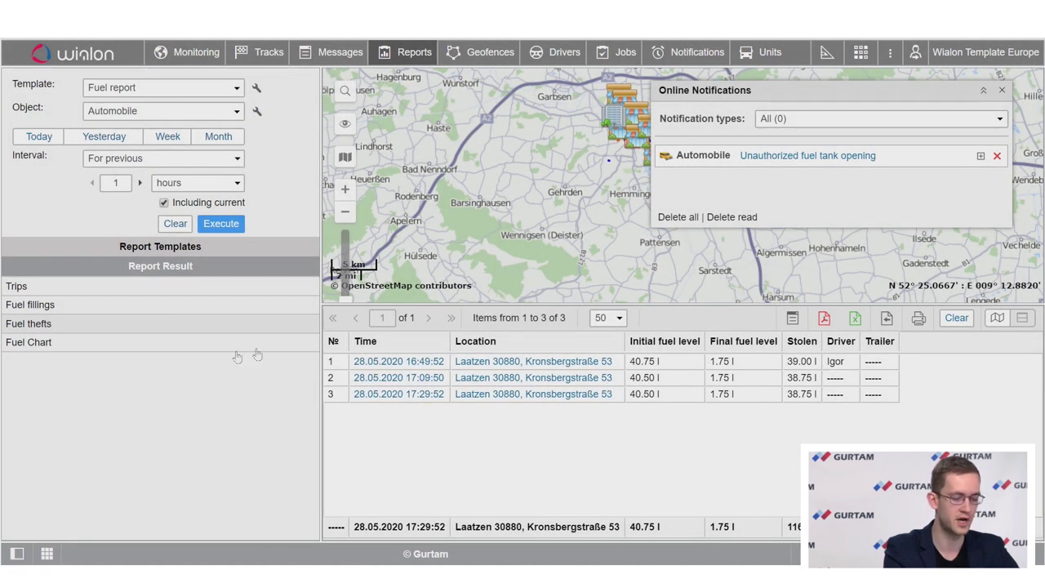
left_click(29, 344)
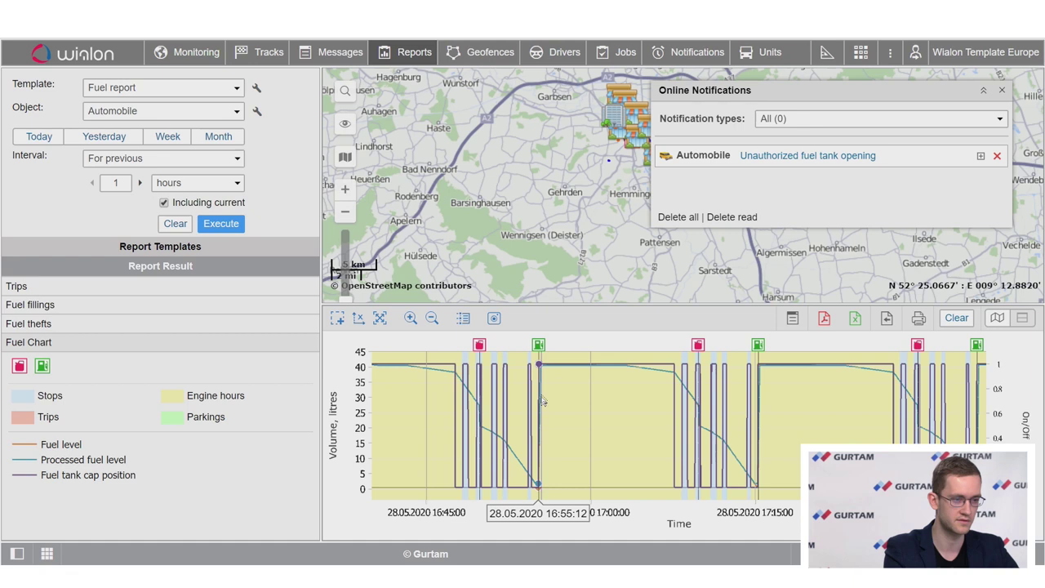
- Zoom the fuel chart, hide the processed fuel level and tank cap series, and pan to the theft events
scroll(653, 398, "up", 2)
left_click_drag(638, 394, 518, 394)
left_click(73, 459)
left_click(72, 476)
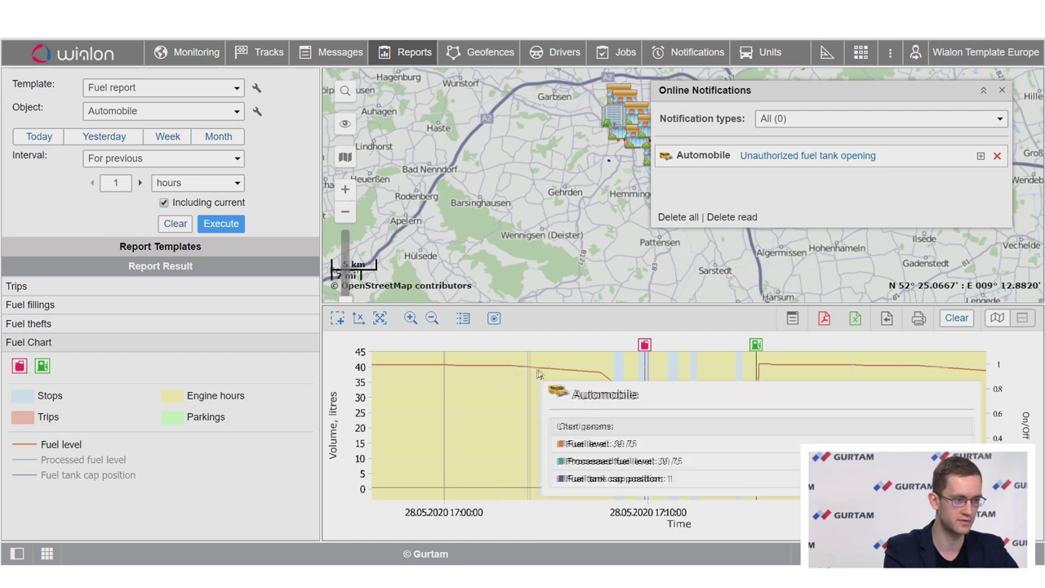
left_click_drag(671, 399, 588, 399)
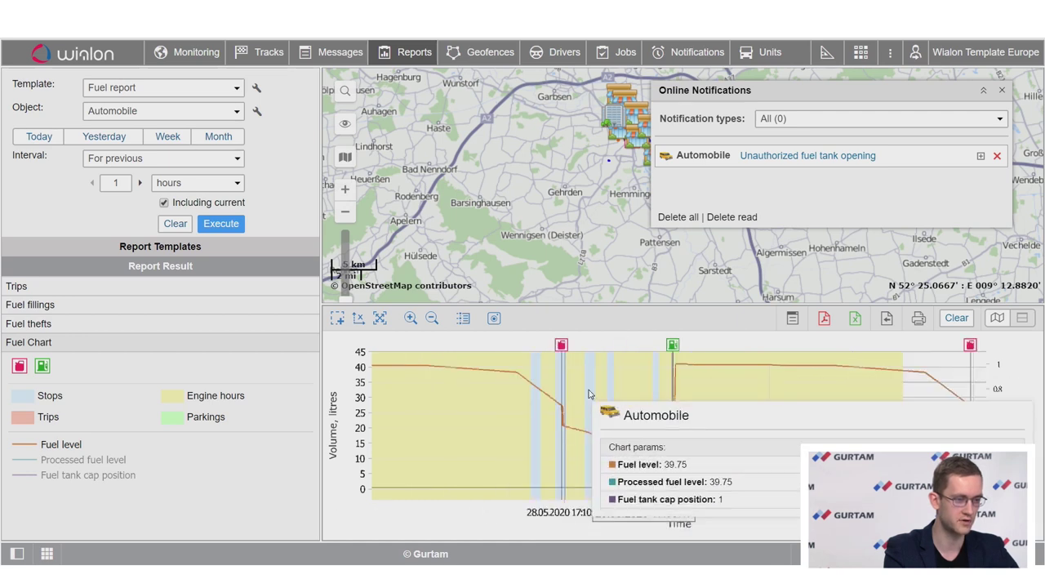
mouse_move(561, 347)
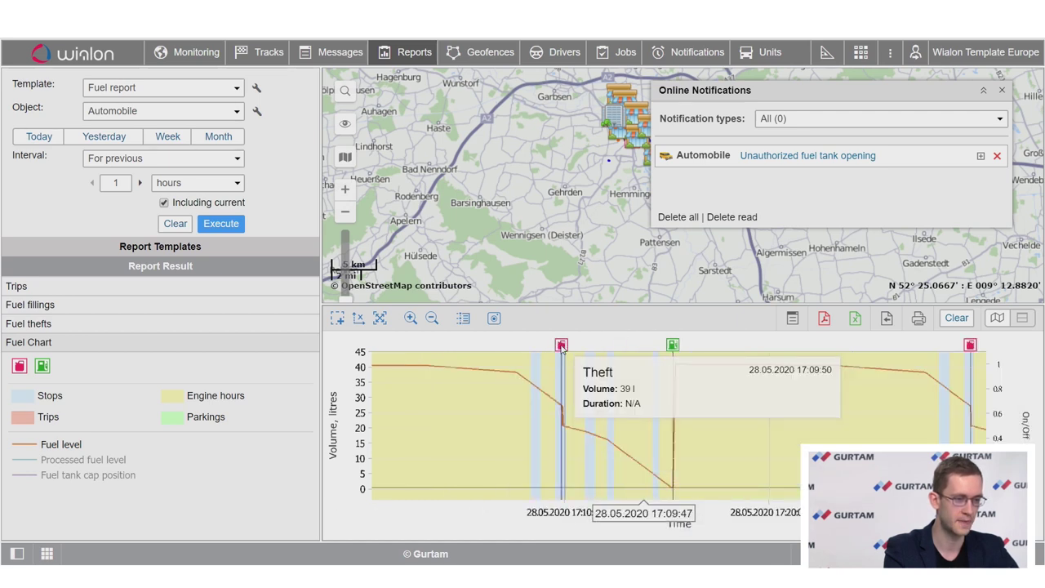
left_click_drag(680, 351, 616, 346)
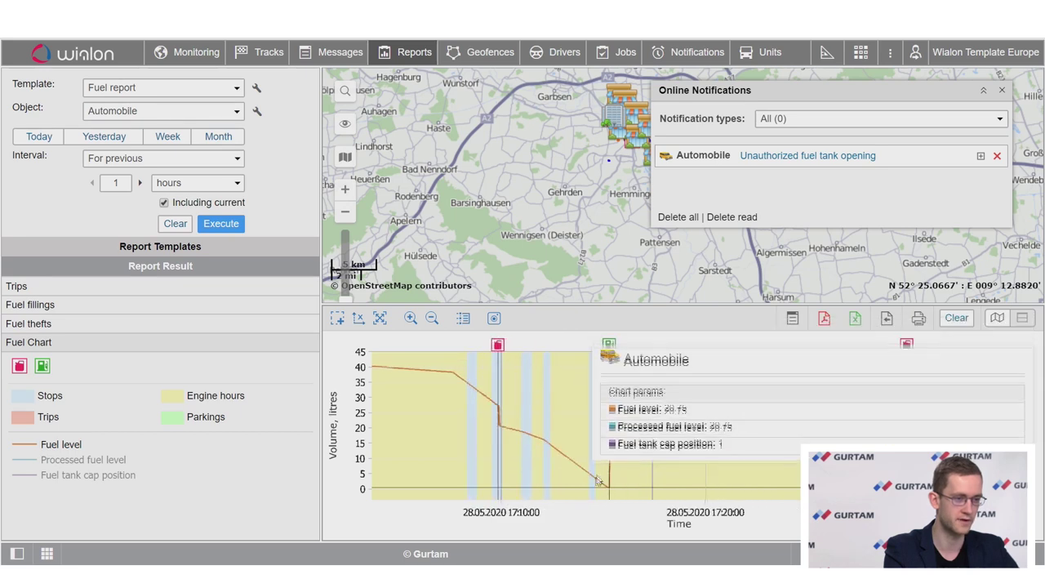
mouse_move(608, 346)
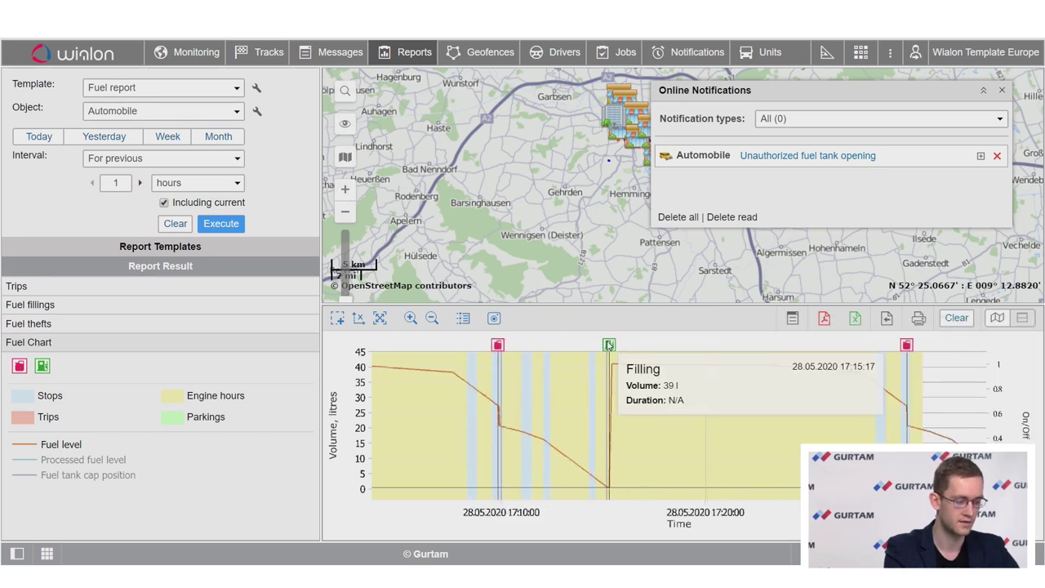
- Toggle the fuel tank cap position series to compare it with theft markers, then bring up Export to File
left_click(94, 478)
left_click(95, 483)
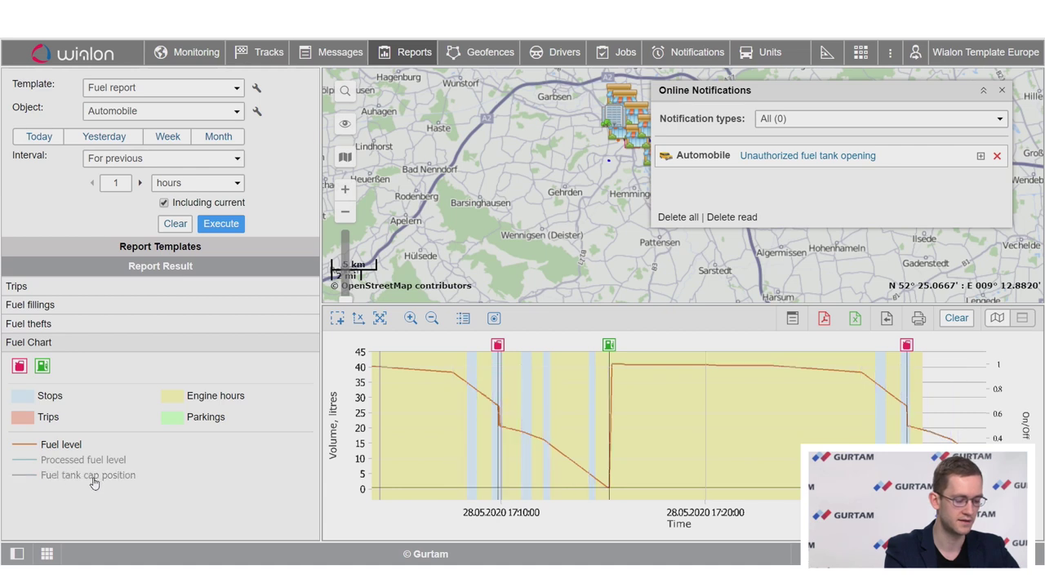
left_click(95, 480)
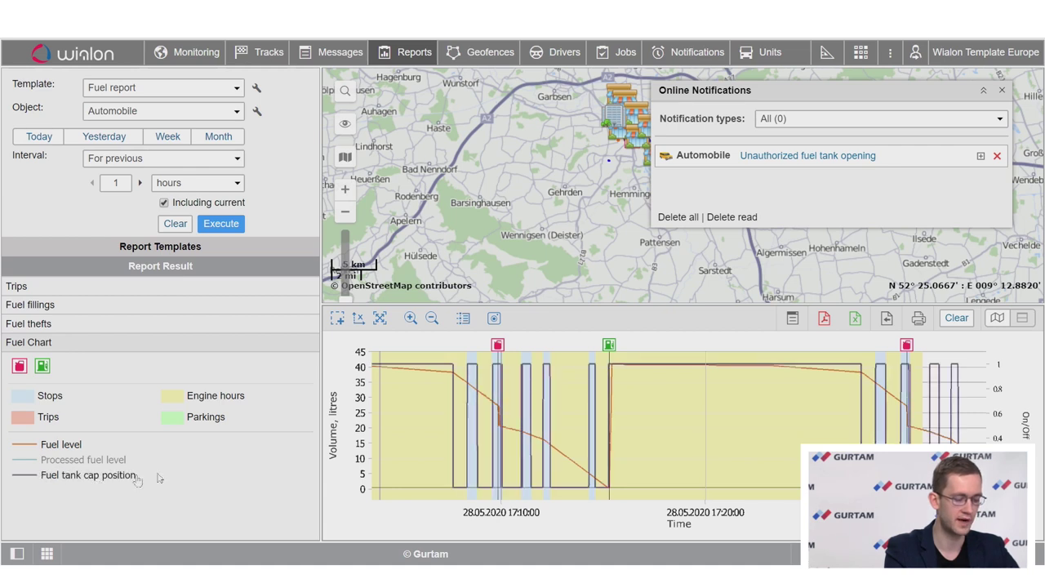
mouse_move(480, 445)
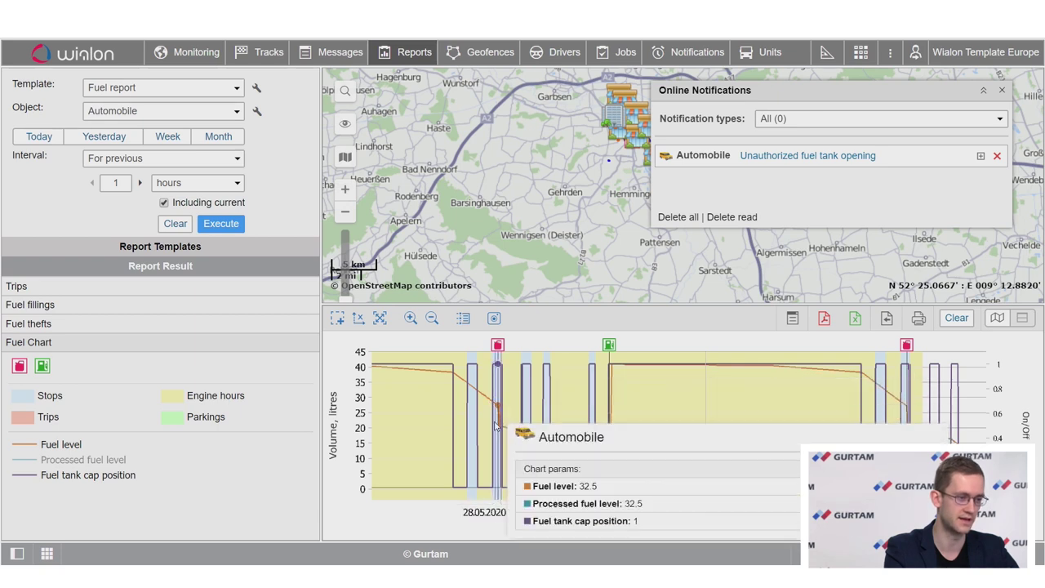
mouse_move(500, 347)
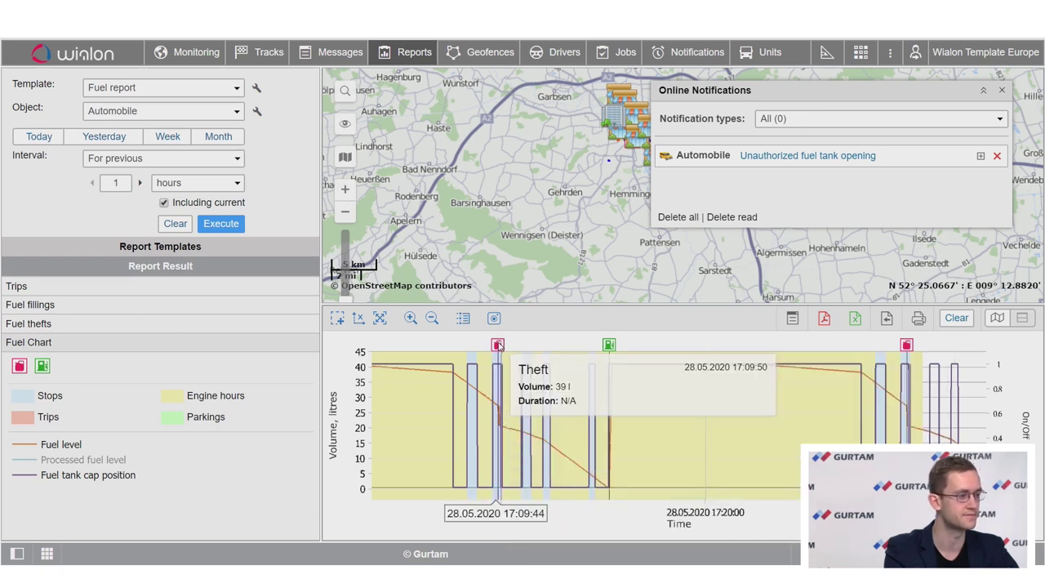
left_click(87, 477)
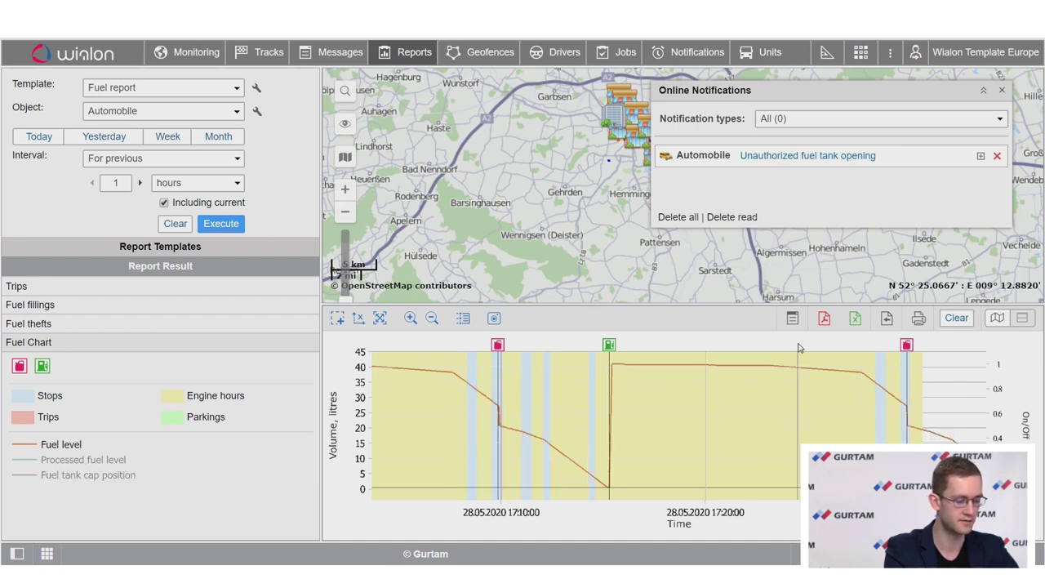
left_click(86, 480)
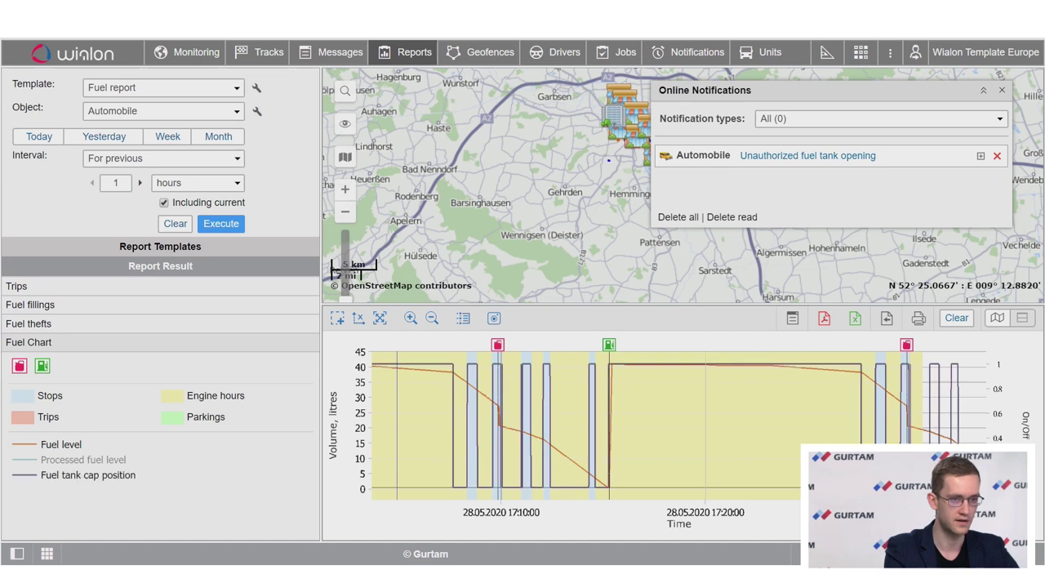
left_click(887, 318)
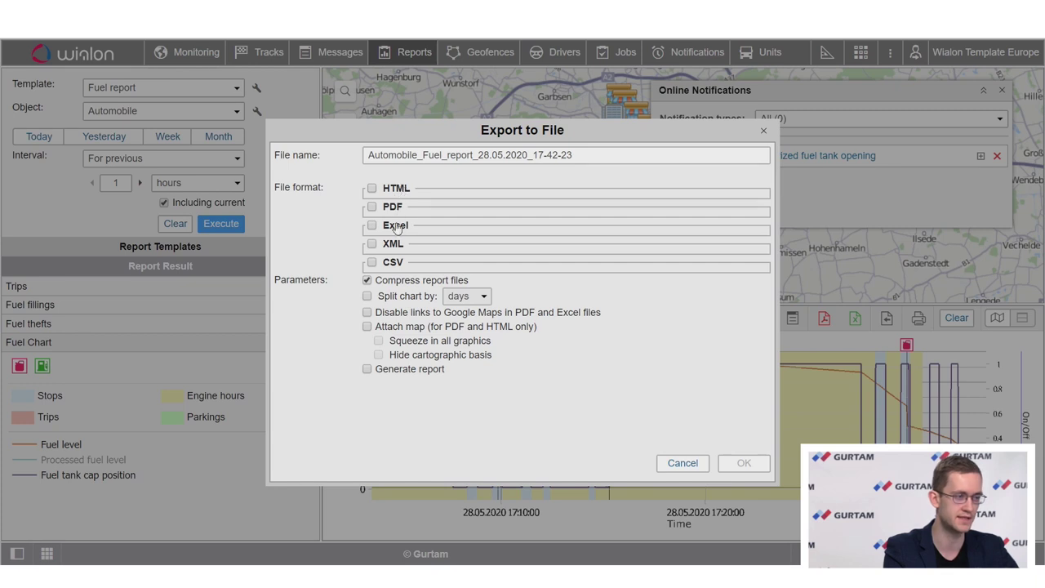
- Save the fuel report as Automobile_Fuel_report_28.05.2020_17-42-34.pdf and open the download
left_click(682, 463)
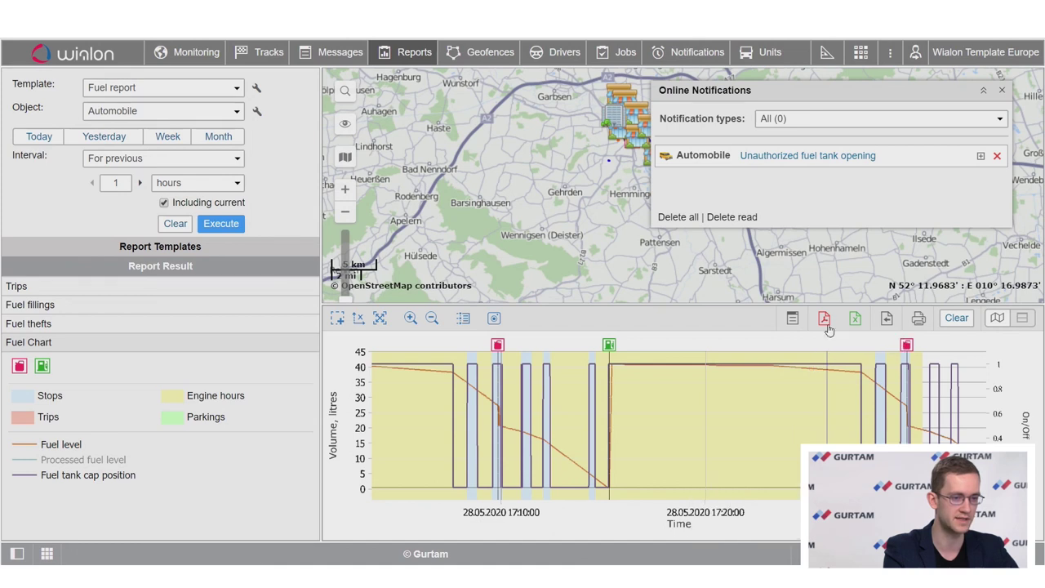
left_click(854, 327)
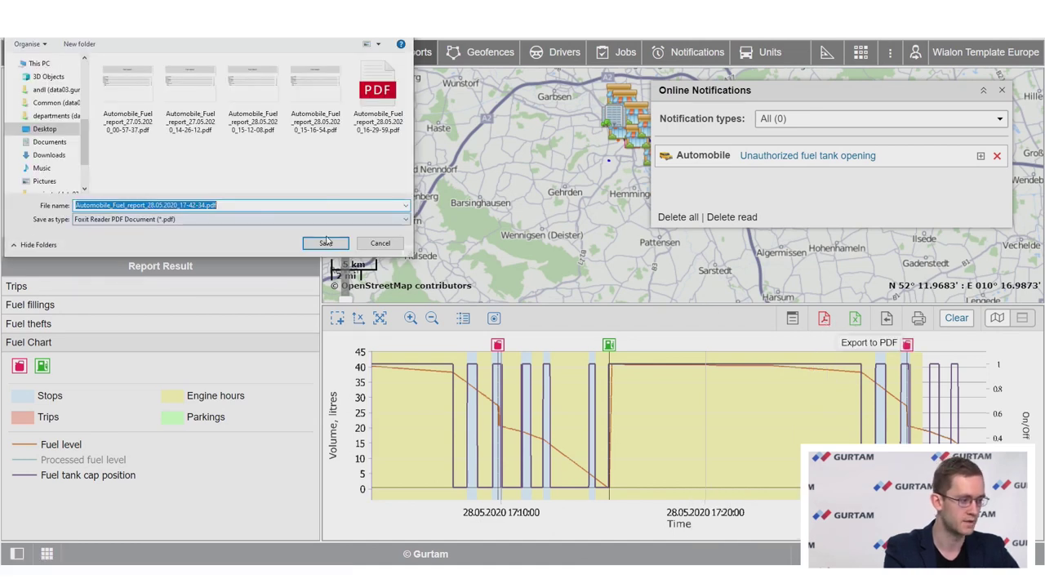
left_click(329, 244)
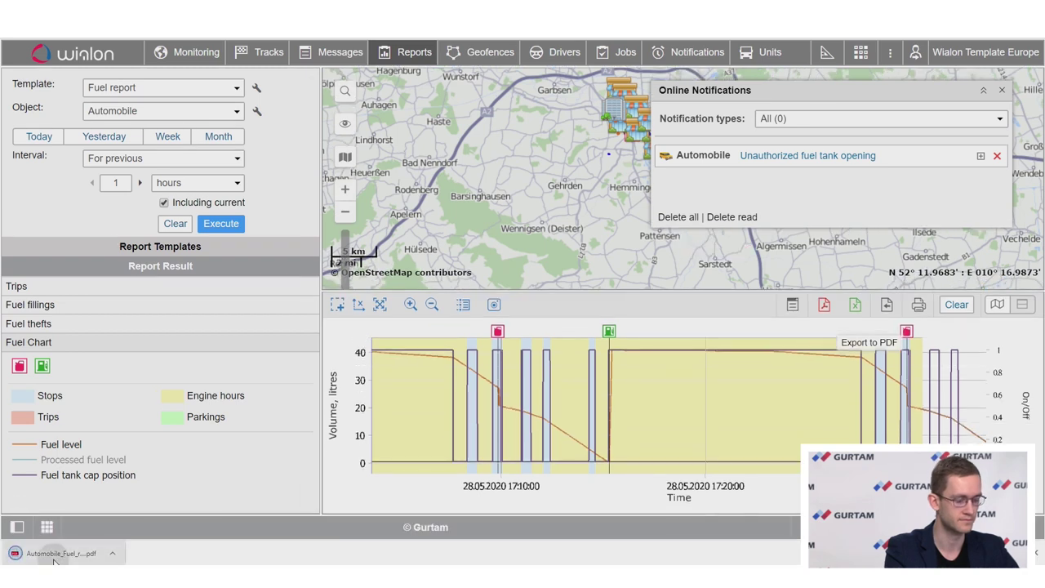
left_click(54, 556)
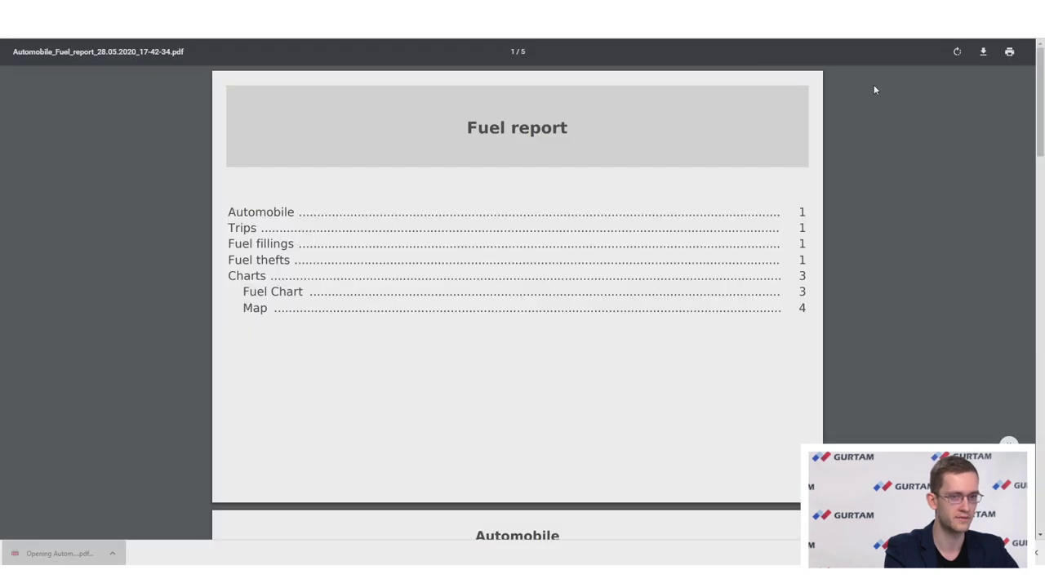
- Scroll the exported PDF down to its map page, then close the tab with Ctrl+W
scroll(1043, 103, "down", 2)
left_click_drag(1042, 103, 1043, 452)
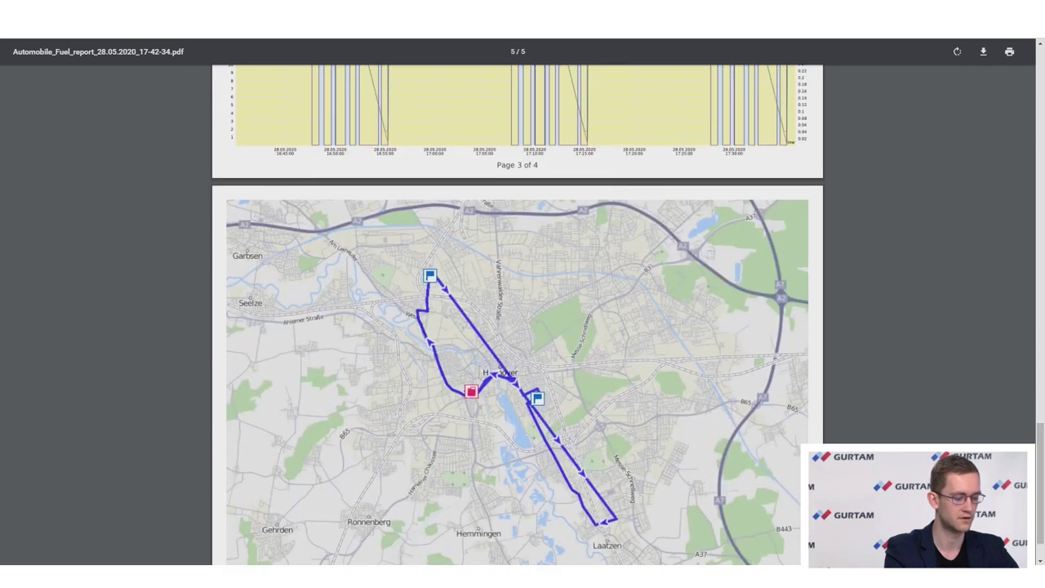
key("ctrl+w")
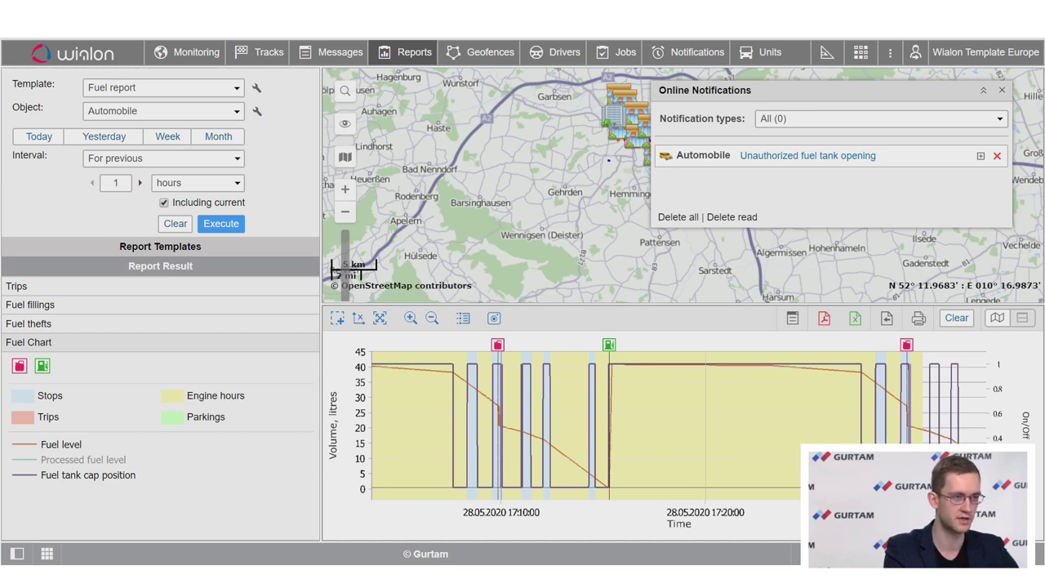
- Review the Unit report by email job's type, report, units and 18:00 schedule, then confirm with OK
left_click(618, 51)
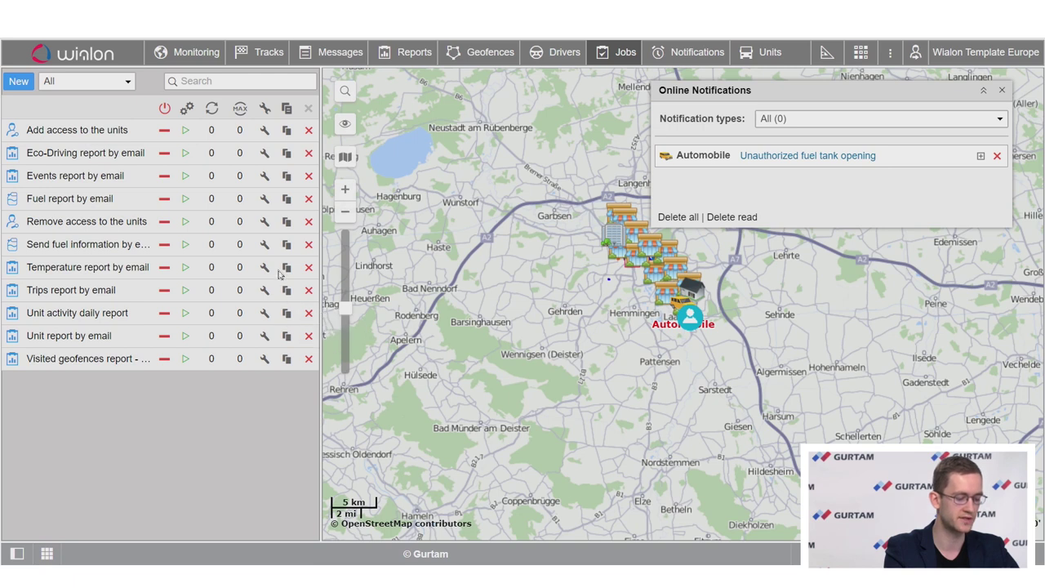
left_click(200, 82)
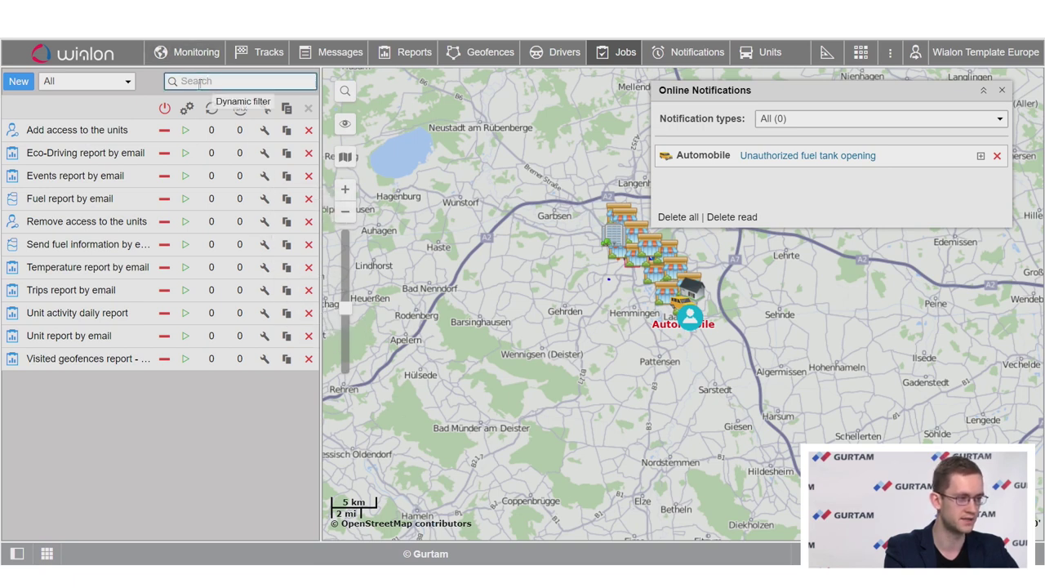
left_click(264, 335)
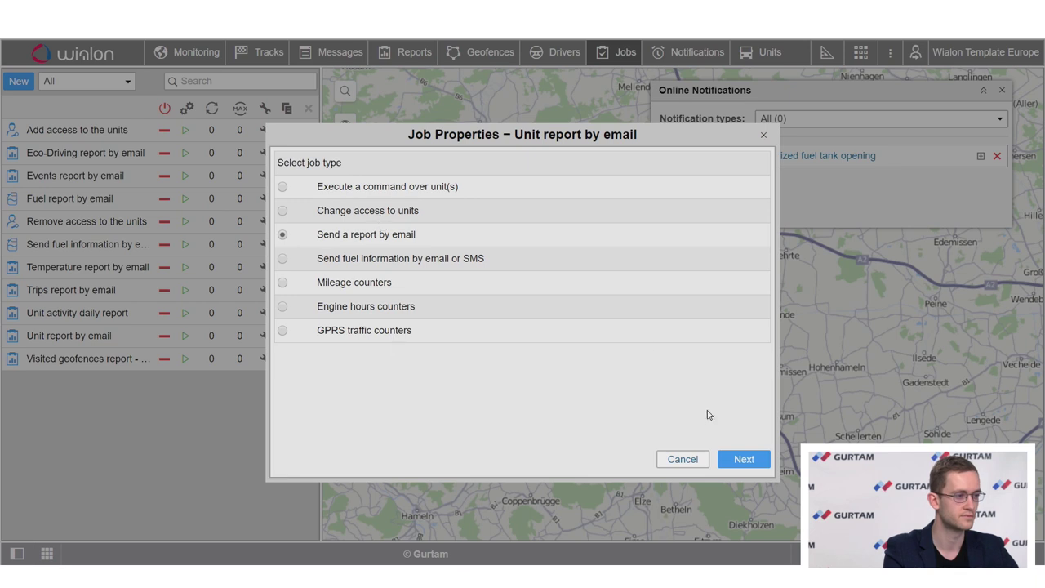
left_click(740, 458)
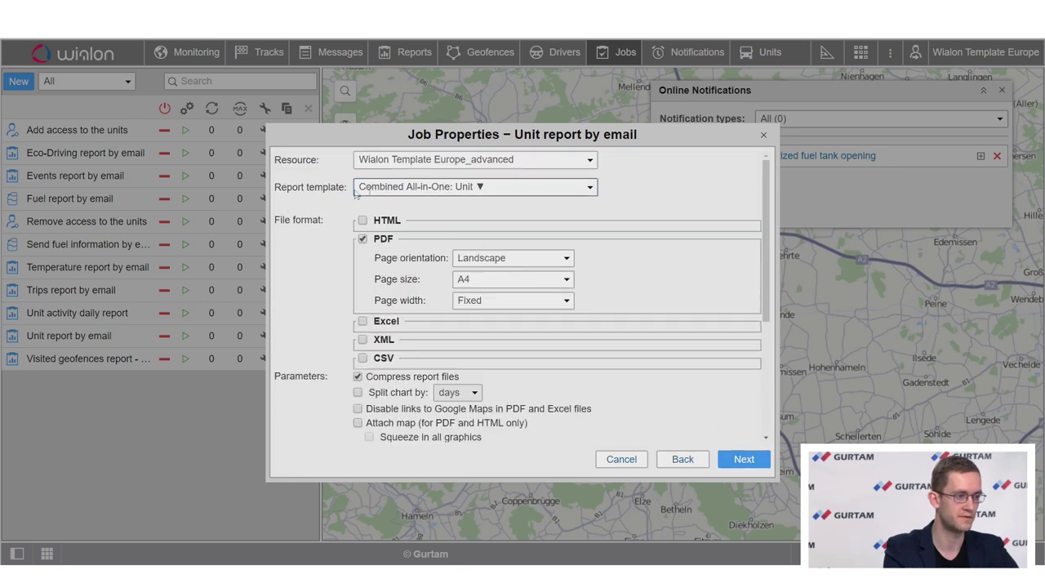
scroll(416, 371, "down", 5)
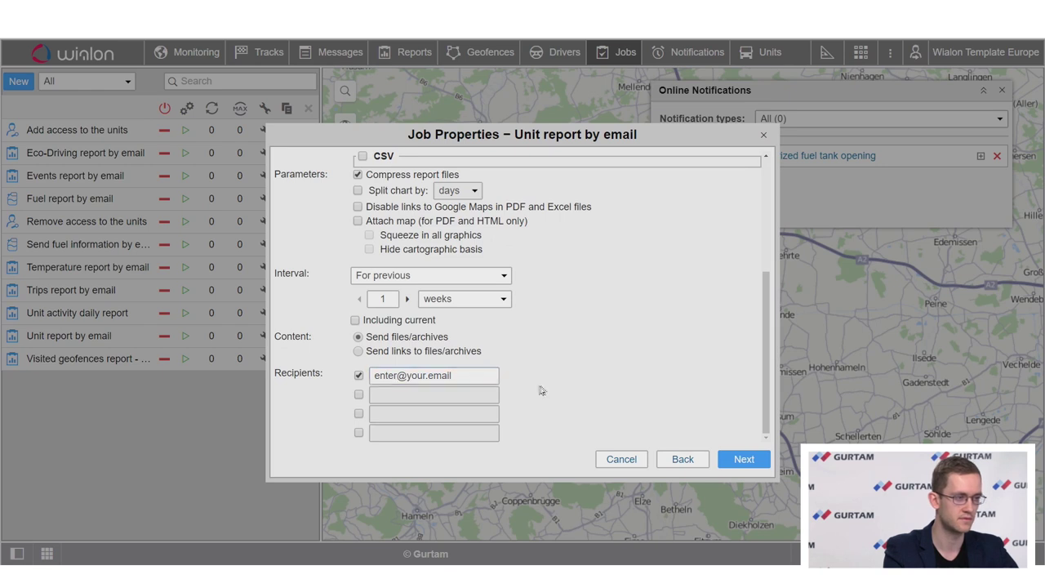
left_click(744, 459)
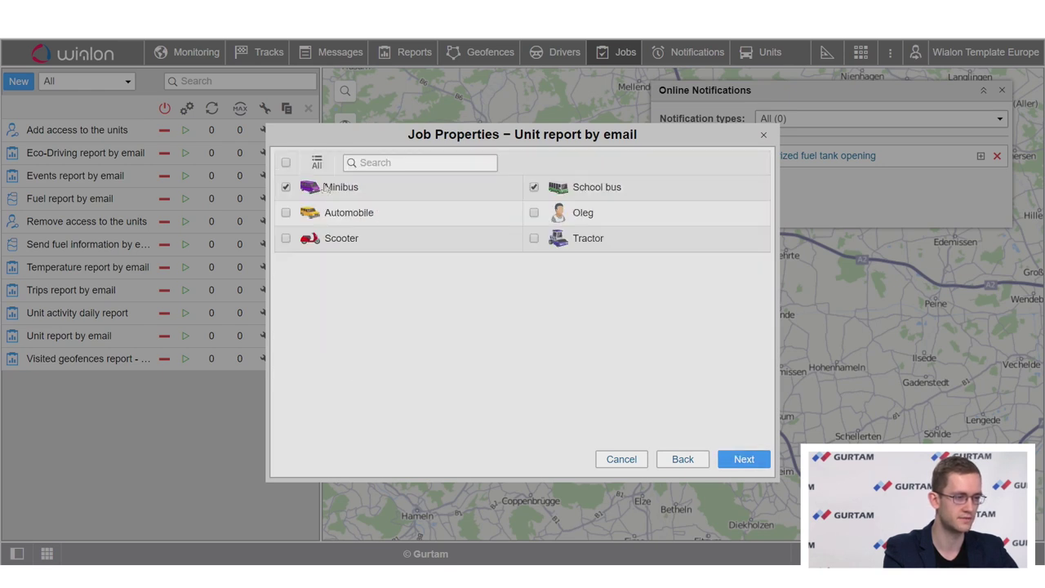
left_click(752, 463)
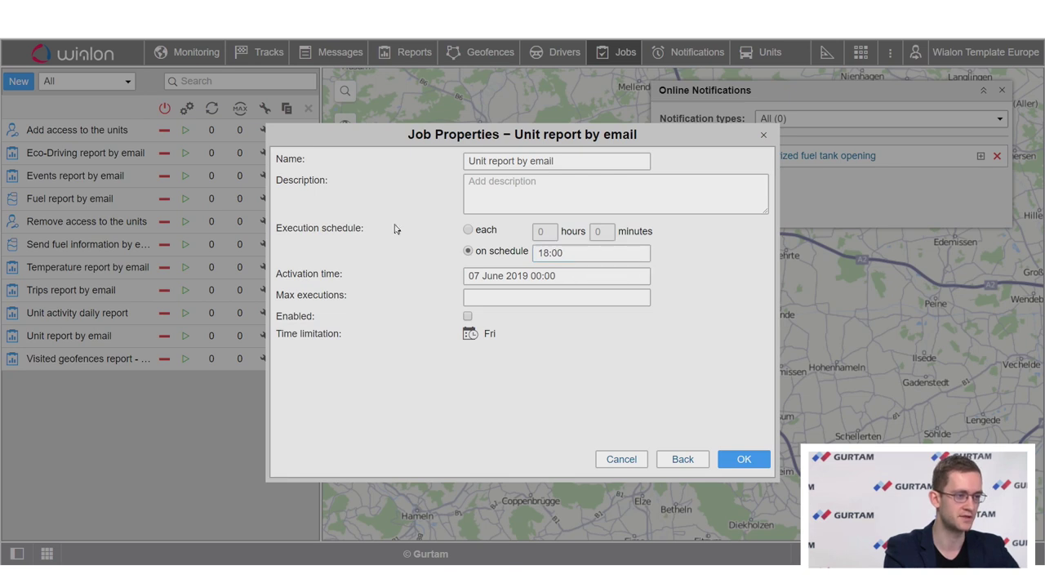
left_click_drag(575, 253, 522, 254)
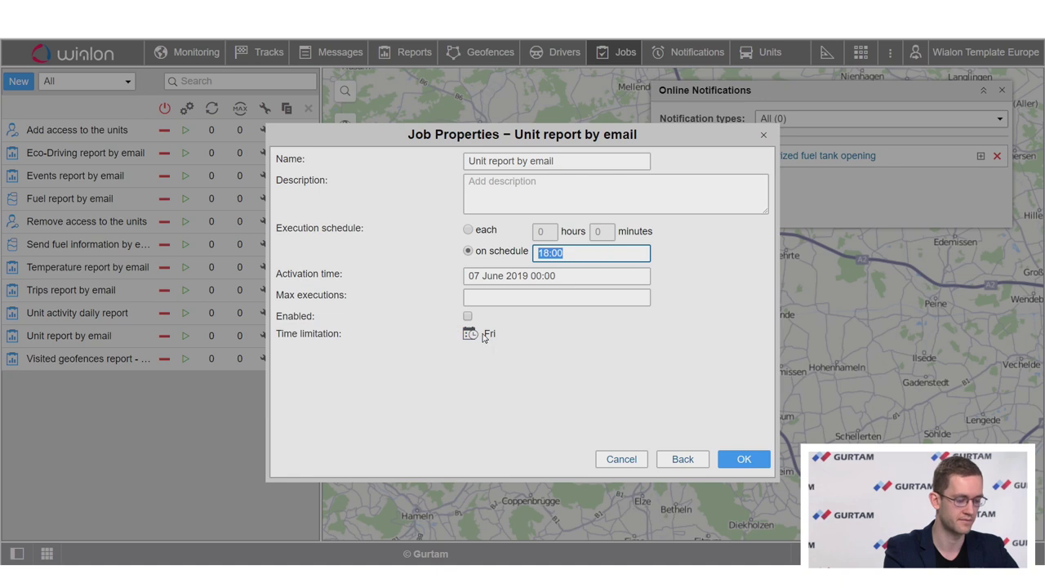
left_click(741, 459)
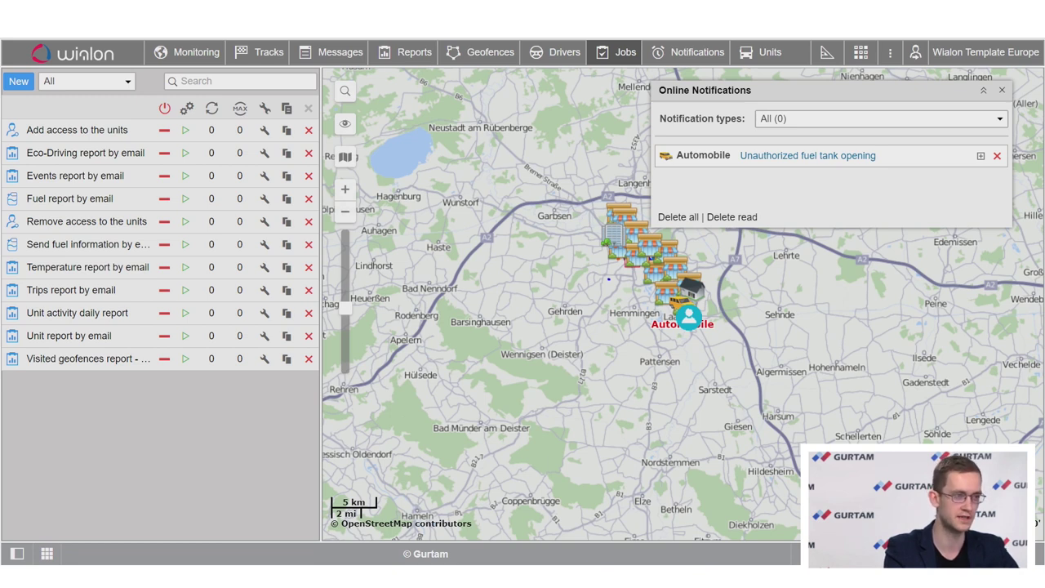
- Zoom the map to the Petrol station 2 geofence, then switch to the Notifications list
left_click(476, 54)
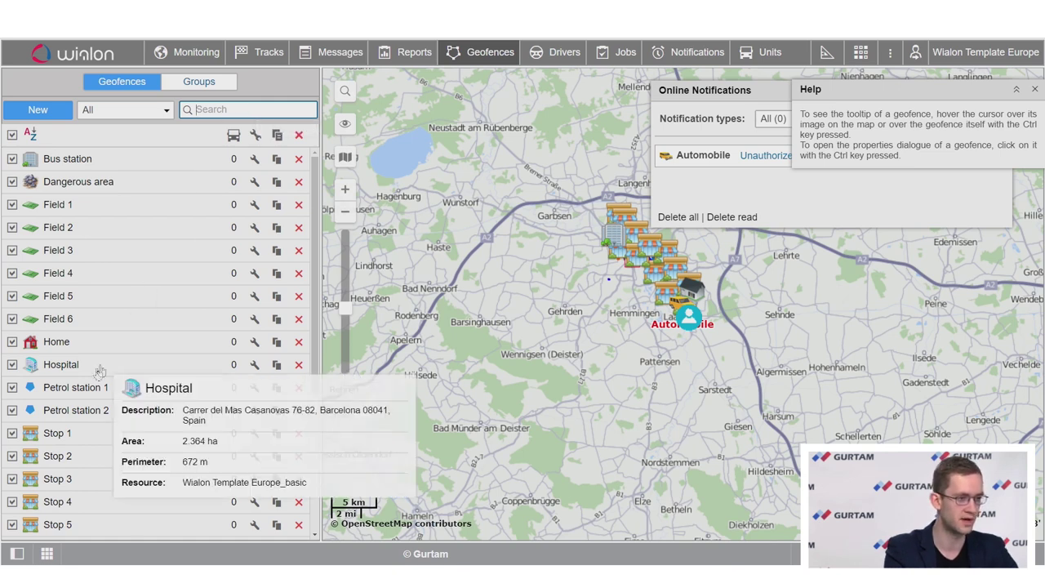
left_click(94, 412)
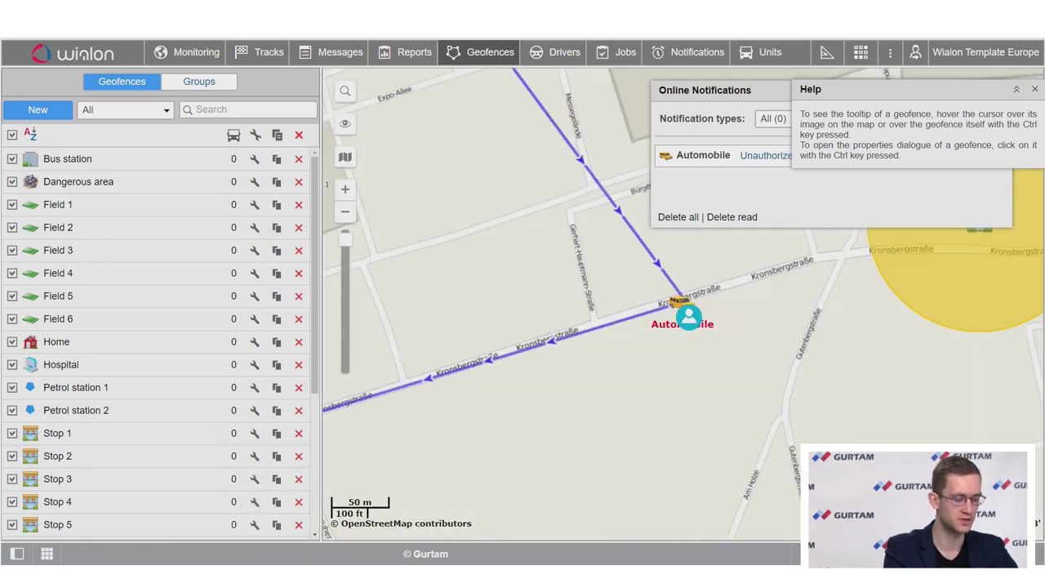
left_click(698, 51)
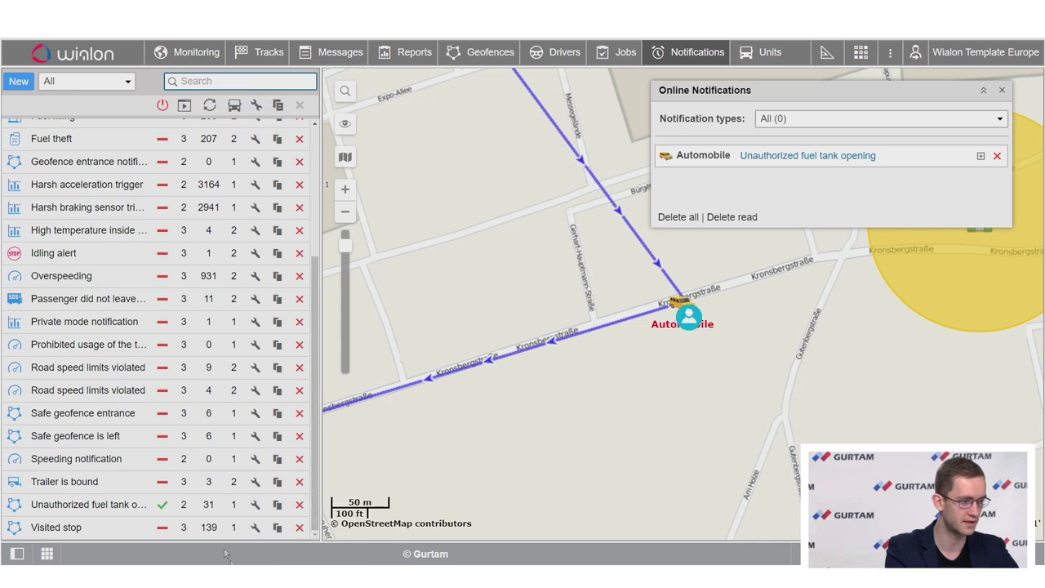
left_click(253, 506)
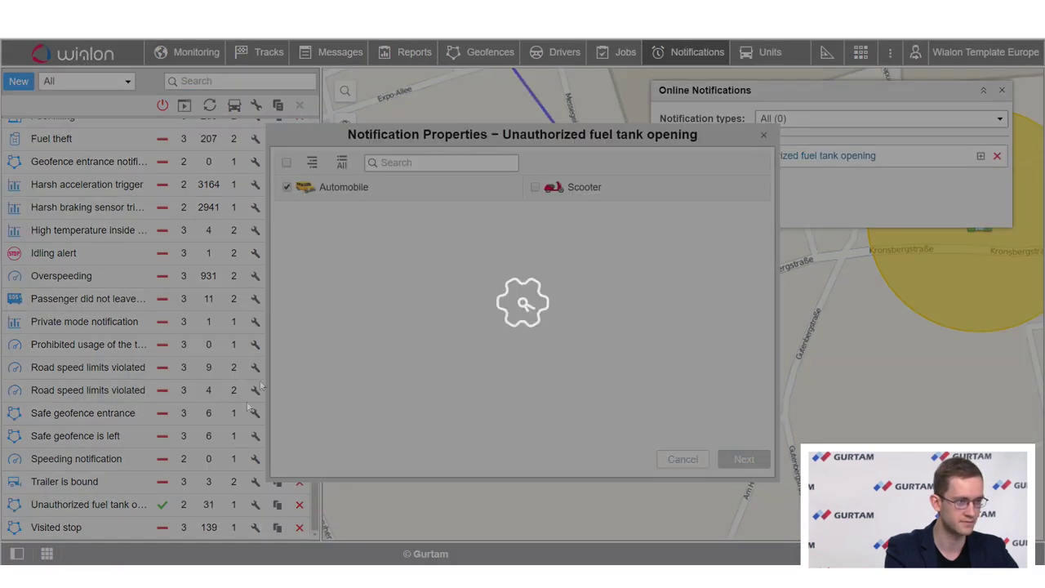
left_click(759, 462)
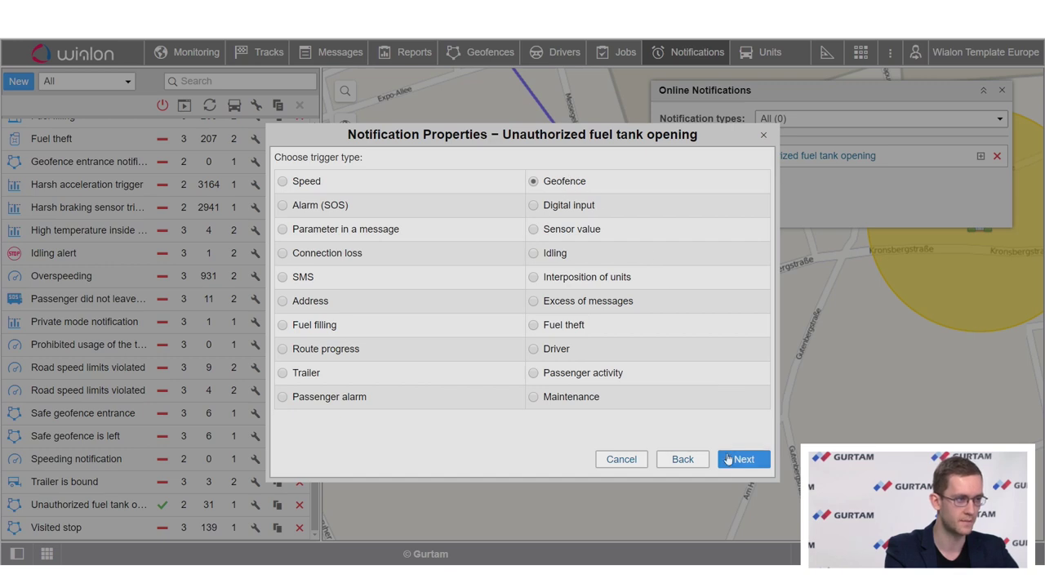
left_click(729, 463)
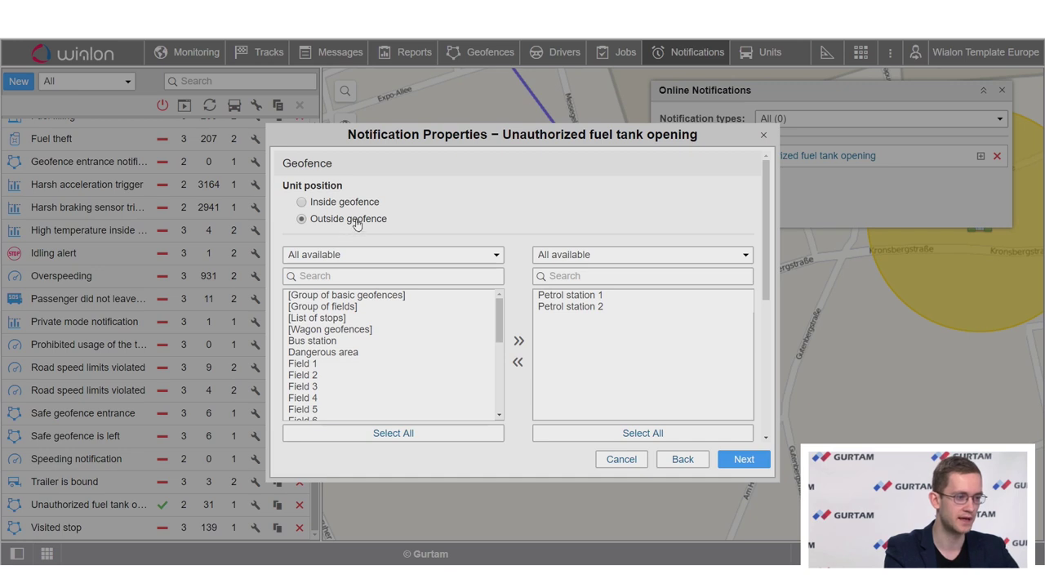
left_click(576, 306)
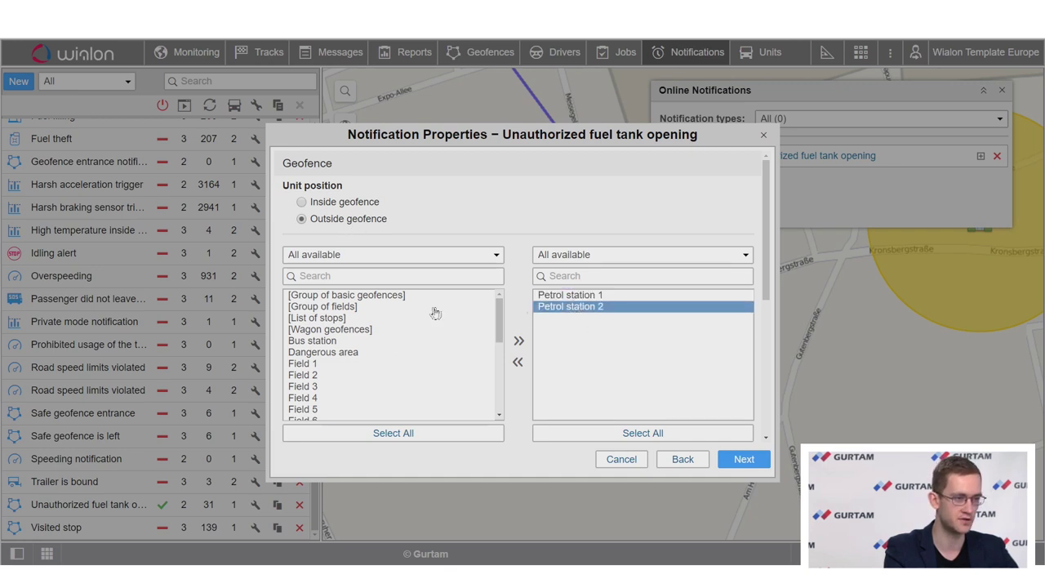
left_click(575, 296)
scroll(538, 361, "down", 4)
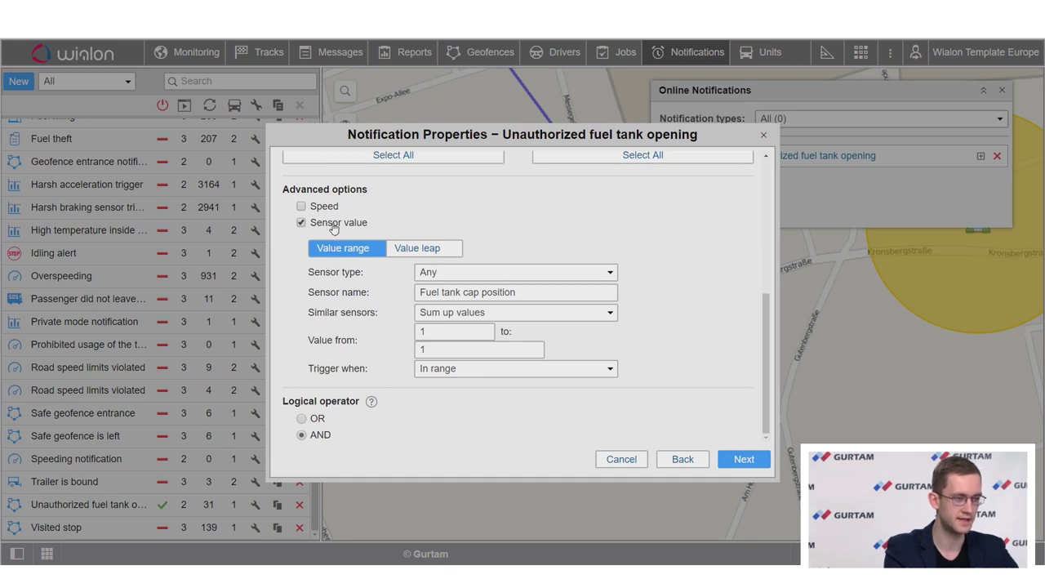
left_click_drag(522, 292, 318, 299)
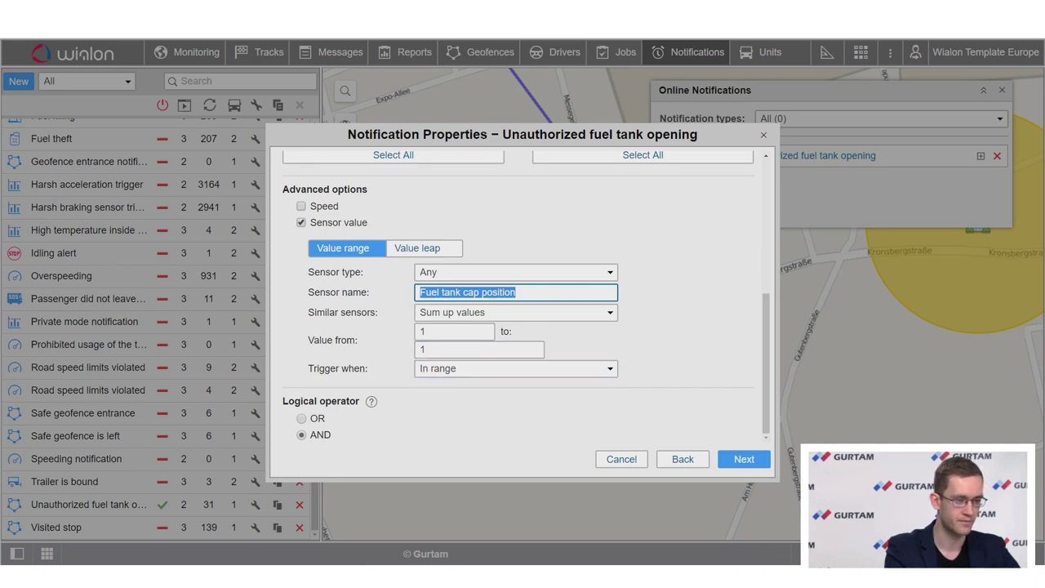
left_click(743, 459)
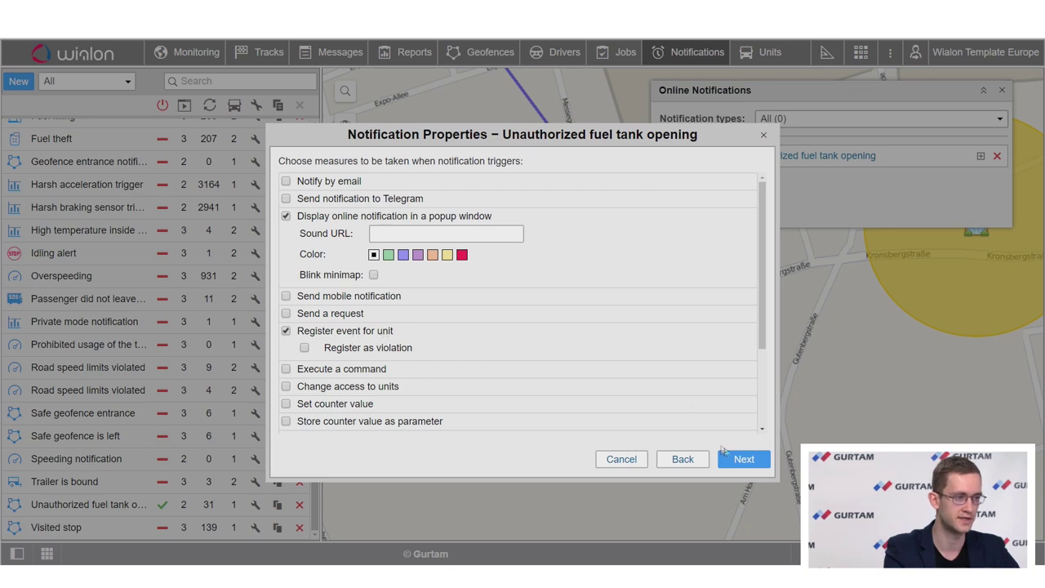
left_click(744, 459)
left_click(474, 188)
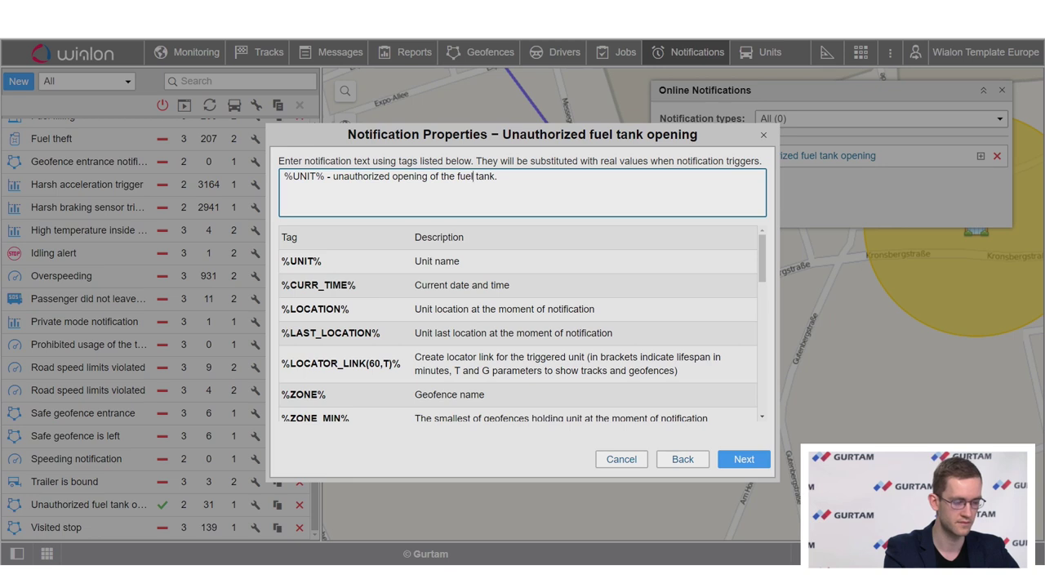
left_click(743, 459)
left_click(741, 459)
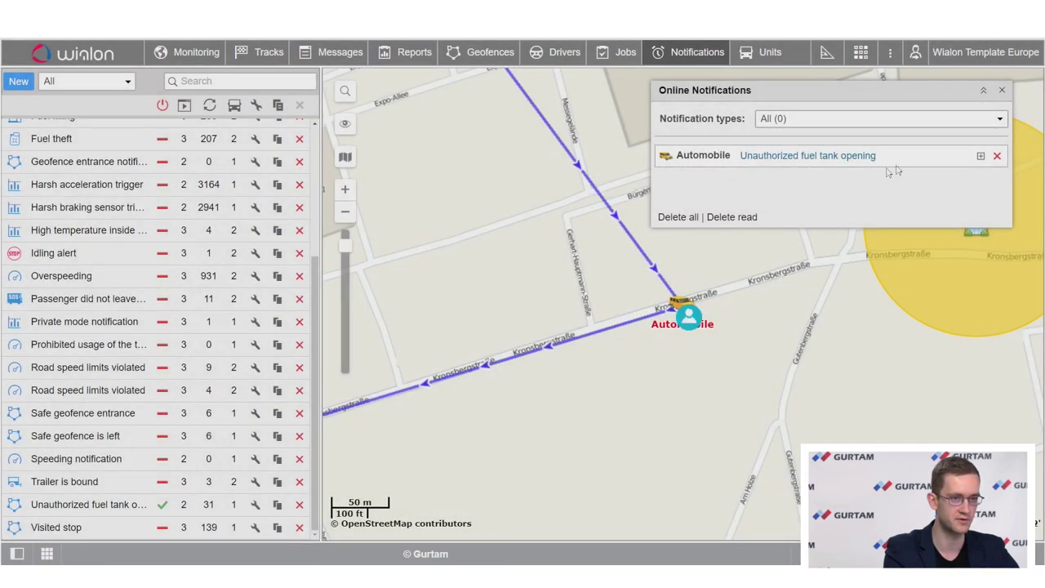